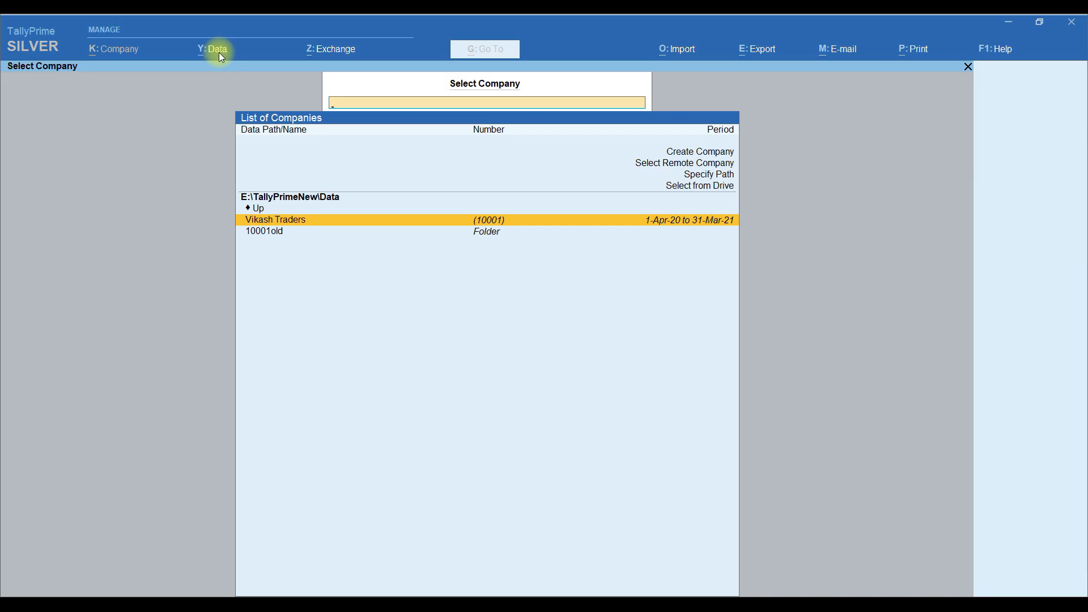
Step: Start a company data backup and open the Backup Destination Path for editing
left_click(219, 53)
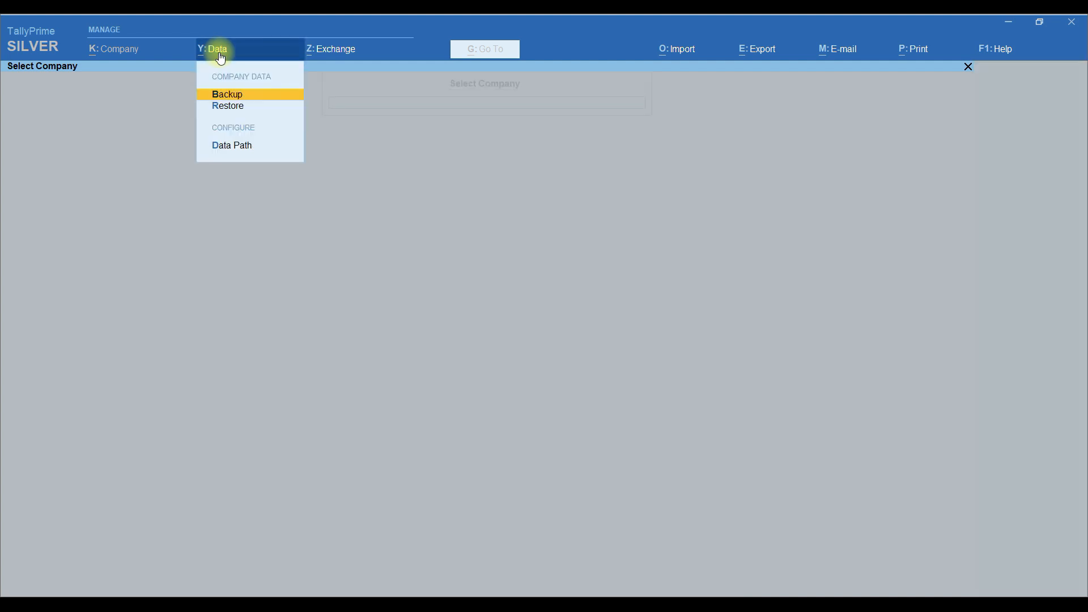
left_click(242, 96)
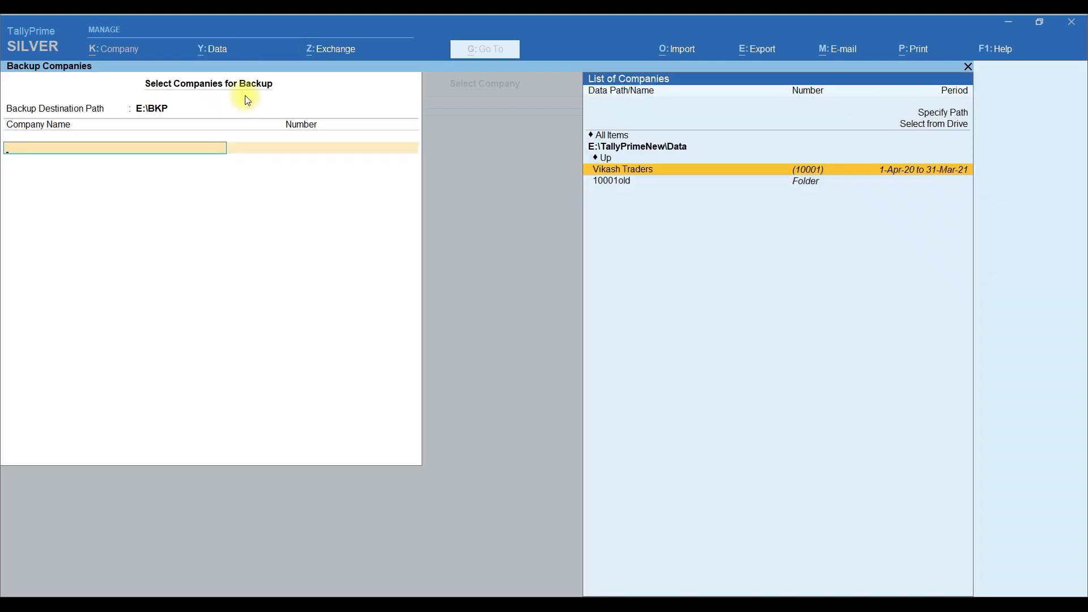
left_click(161, 111)
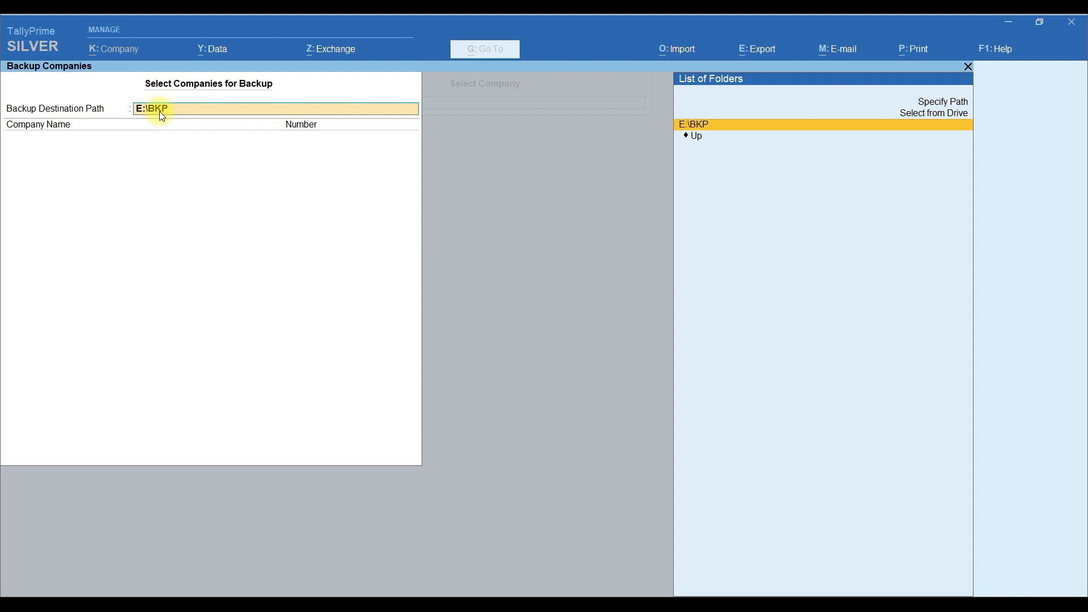
left_click(939, 104)
left_click(940, 106)
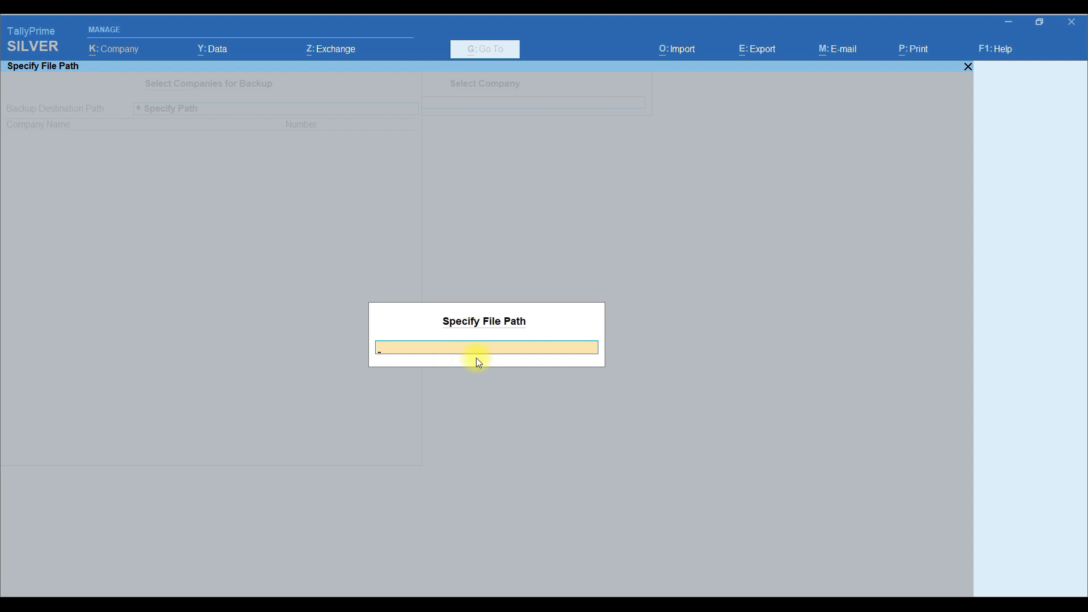
key("Escape")
Step: Choose the BKP folder on the E:\ drive as the backup destination path
left_click(942, 115)
key("Down")
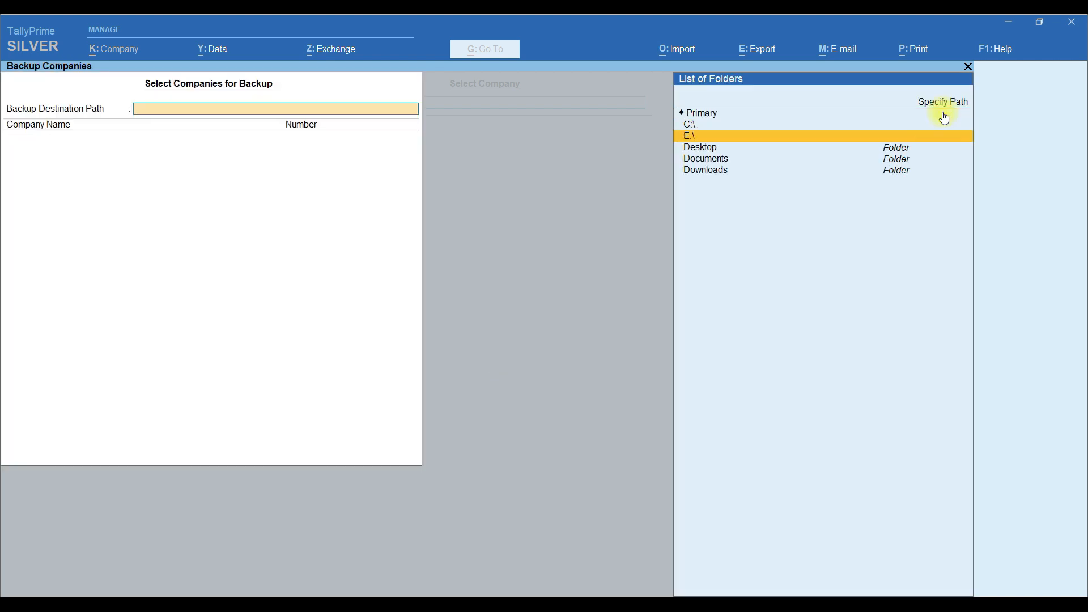
key("Return")
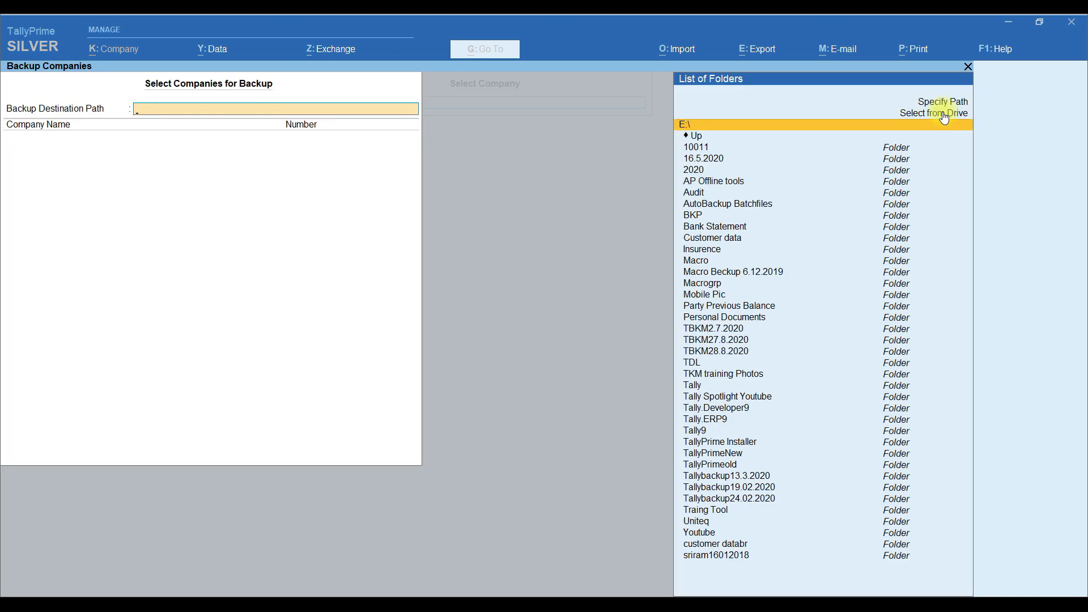
key("Down")
key("Down")
key("Down")
key("Down")
key("Down")
key("Down")
key("Down")
key("Down")
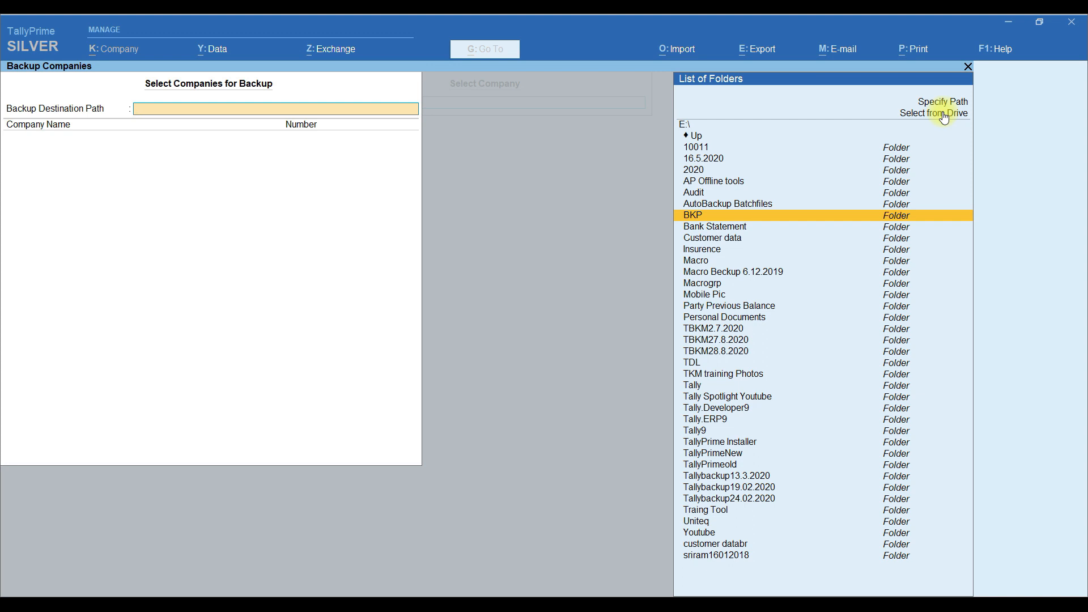
key("Return")
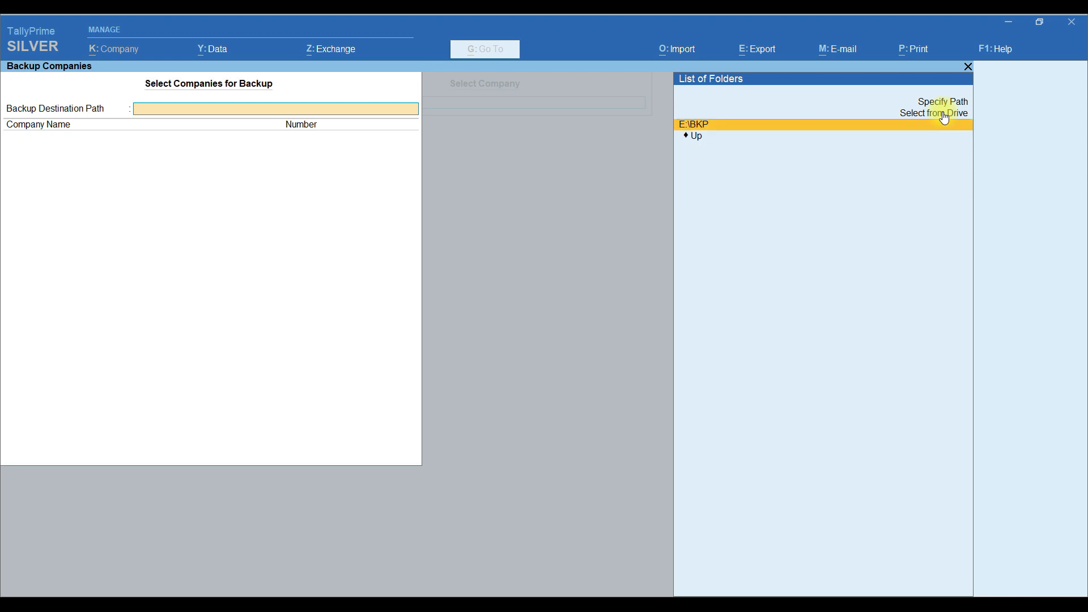
key("Return")
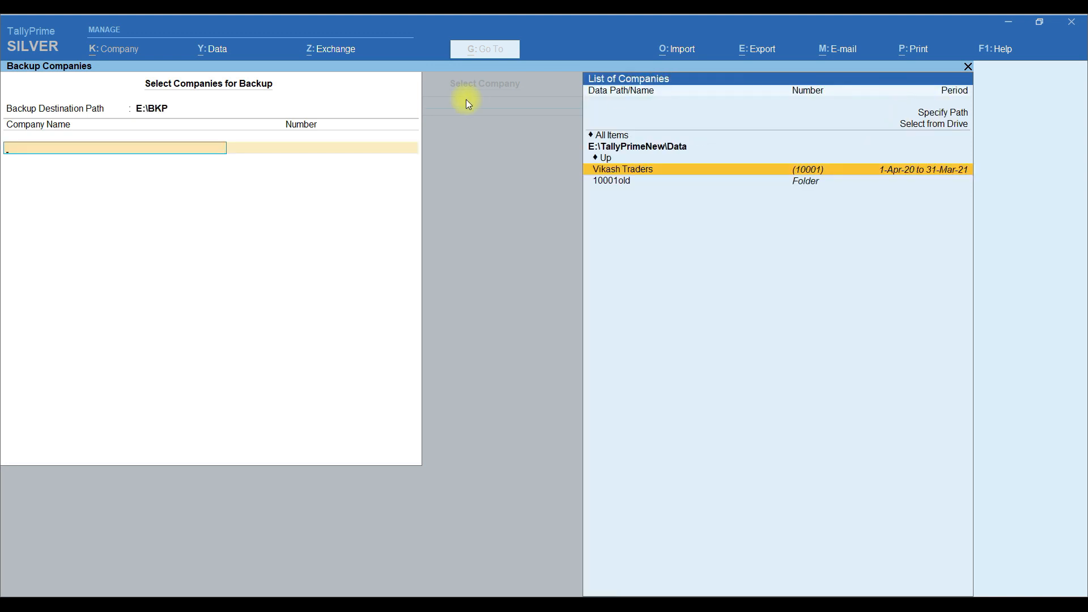
left_click(147, 115)
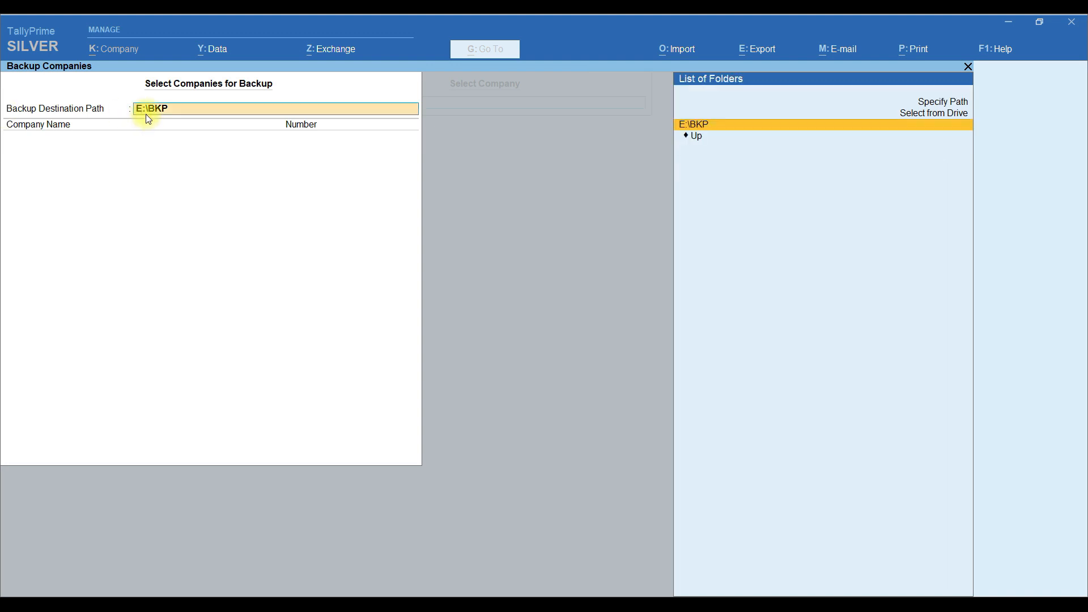
key("Return")
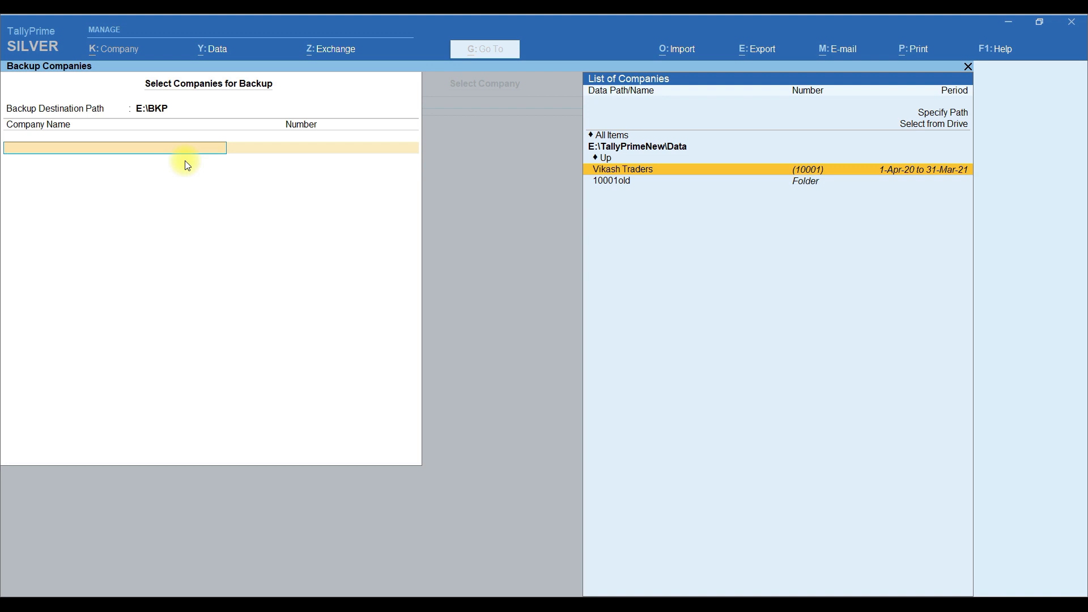
Step: Add Vikash Traders (10001) to the backup list, accept the backup, and decline overwriting the existing backup file
left_click(807, 170)
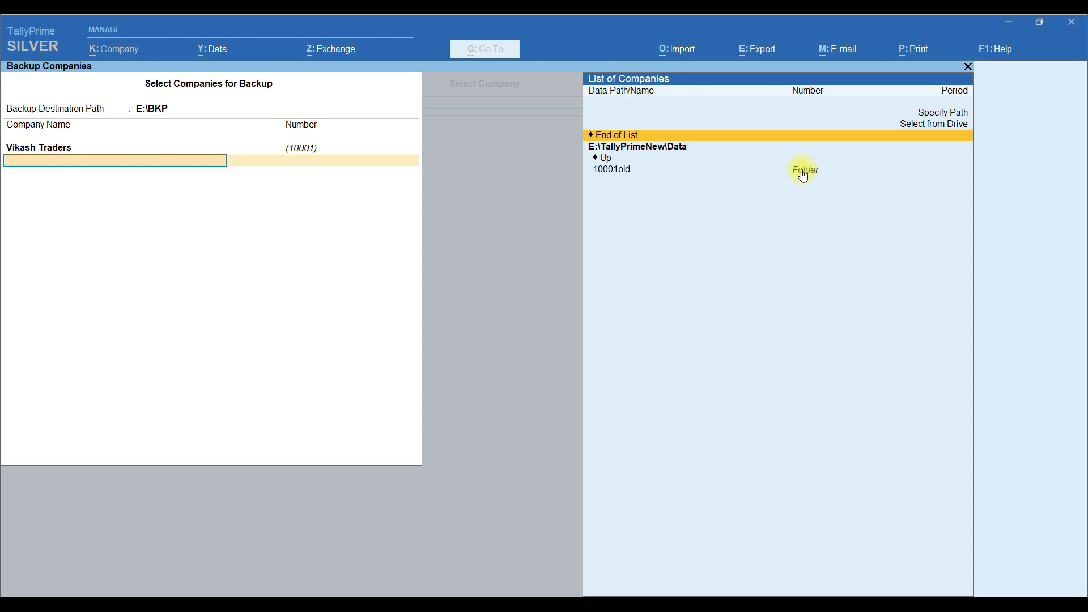
key("Return")
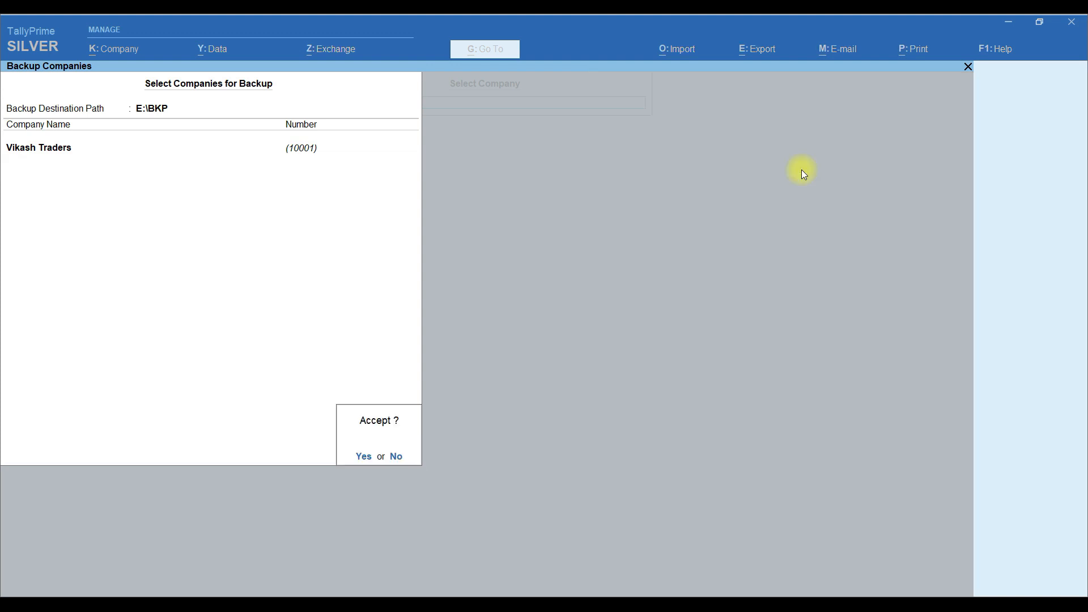
key("Return")
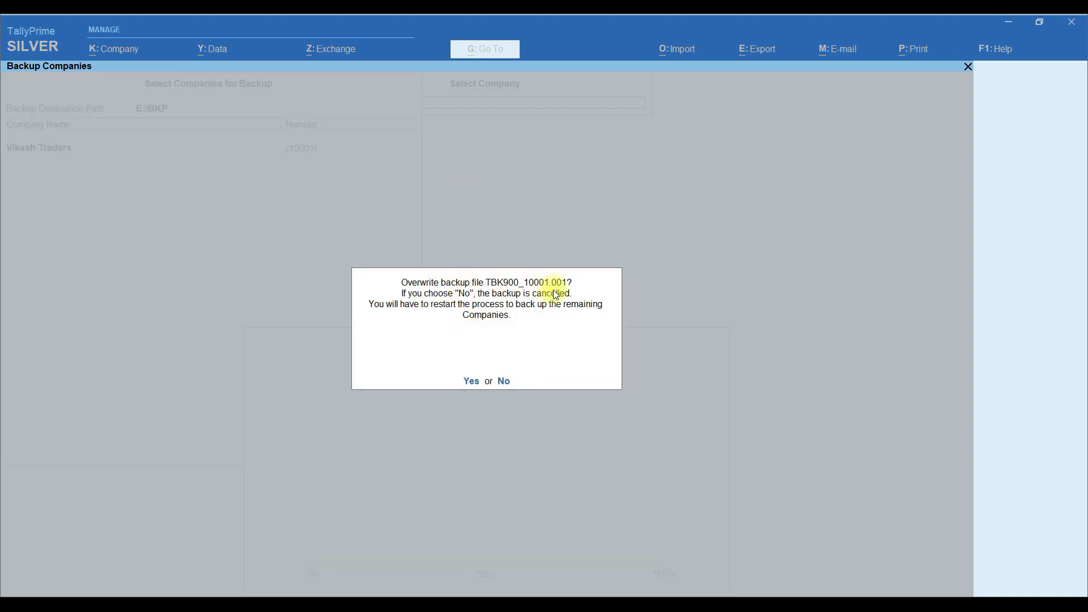
left_click(505, 384)
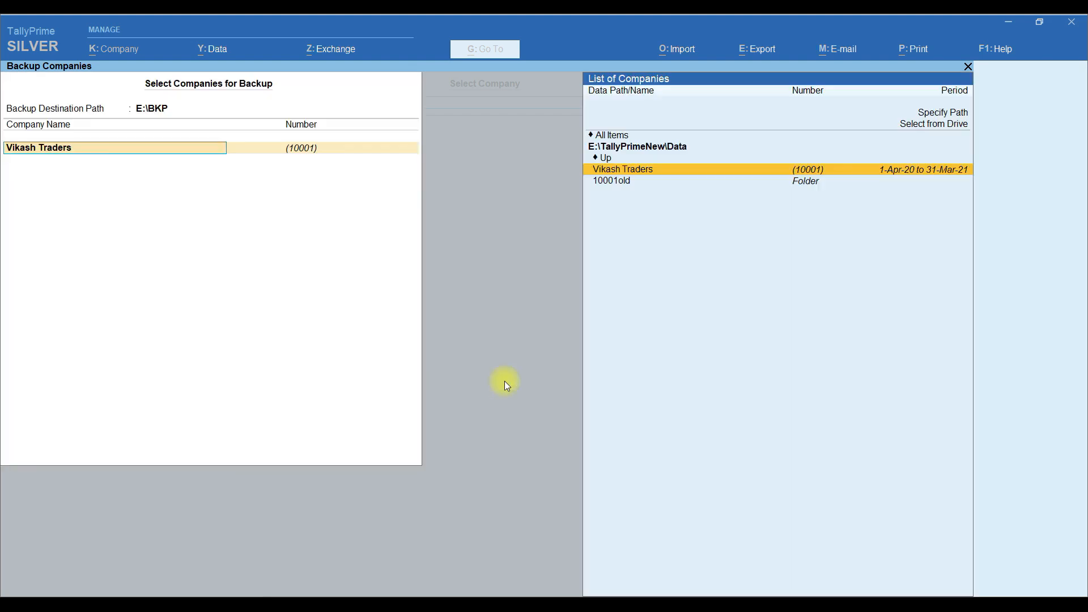
Step: Set the backup destination path to E:\BKP\Dec\2.12.2020, creating the missing folder
key("BackSpace")
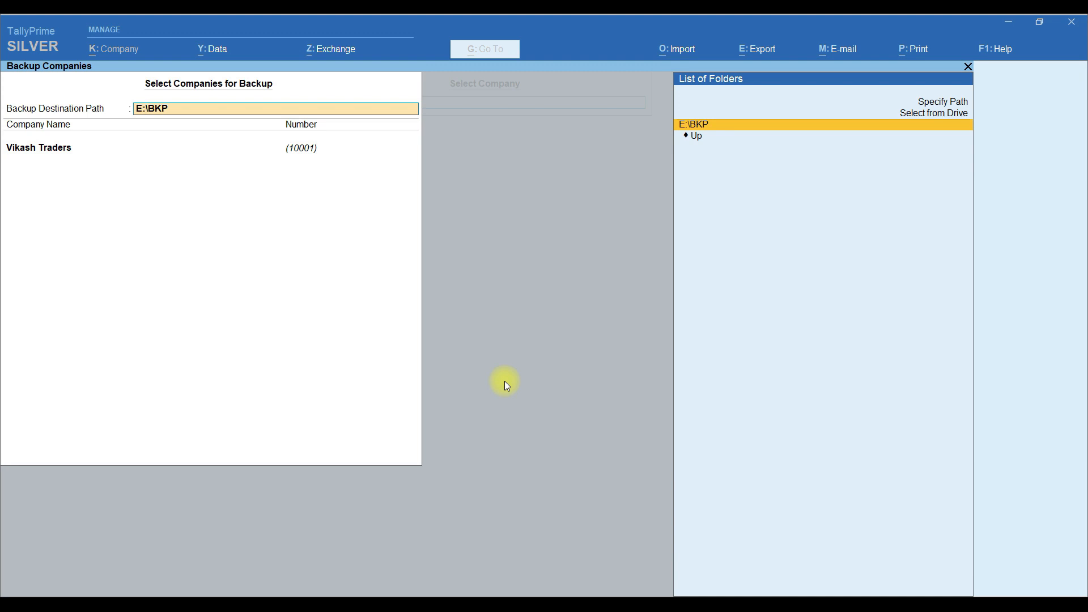
type("\\")
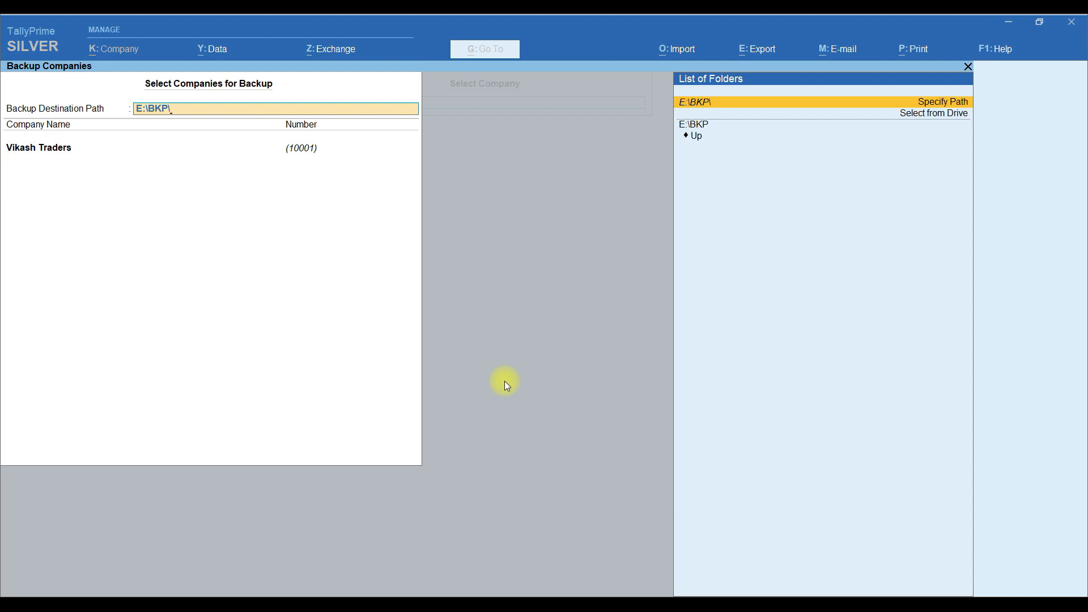
type("2")
type("Dec")
type("\\2.12.202")
type("0")
key("Return")
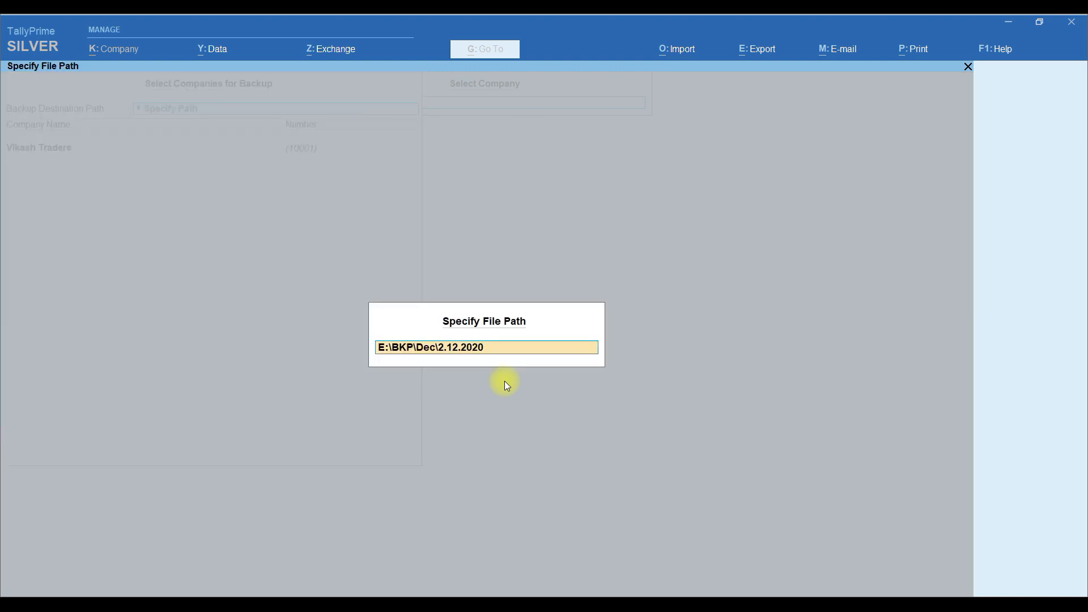
key("Return")
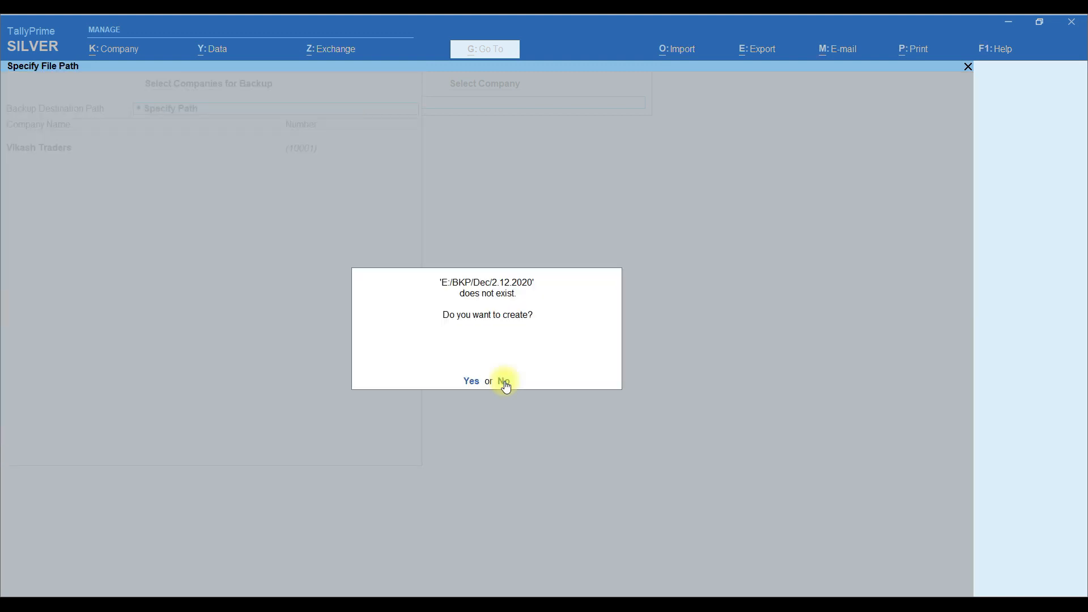
left_click(471, 382)
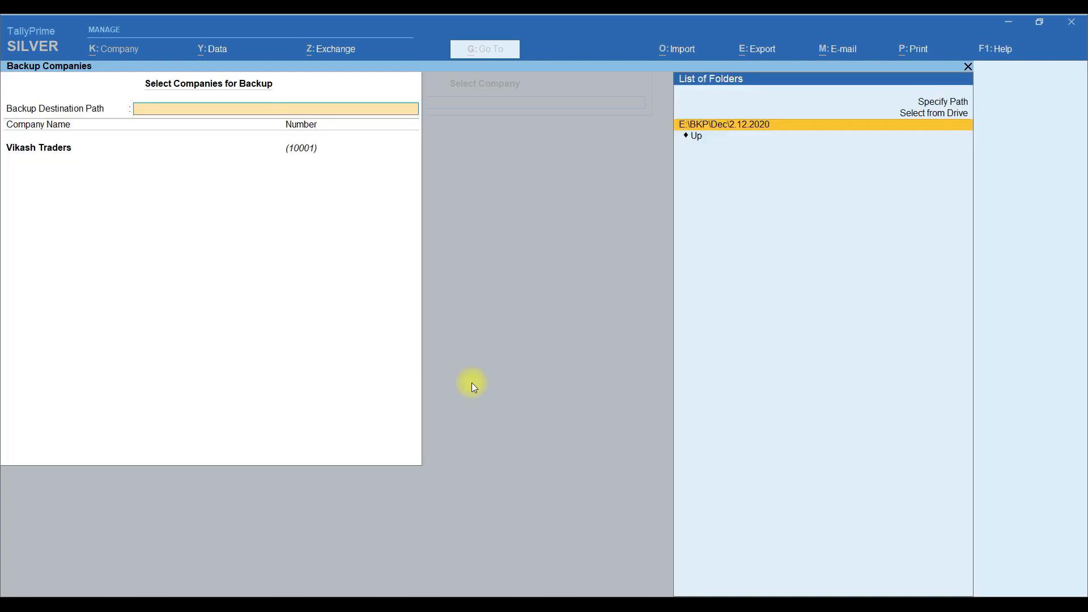
left_click(752, 126)
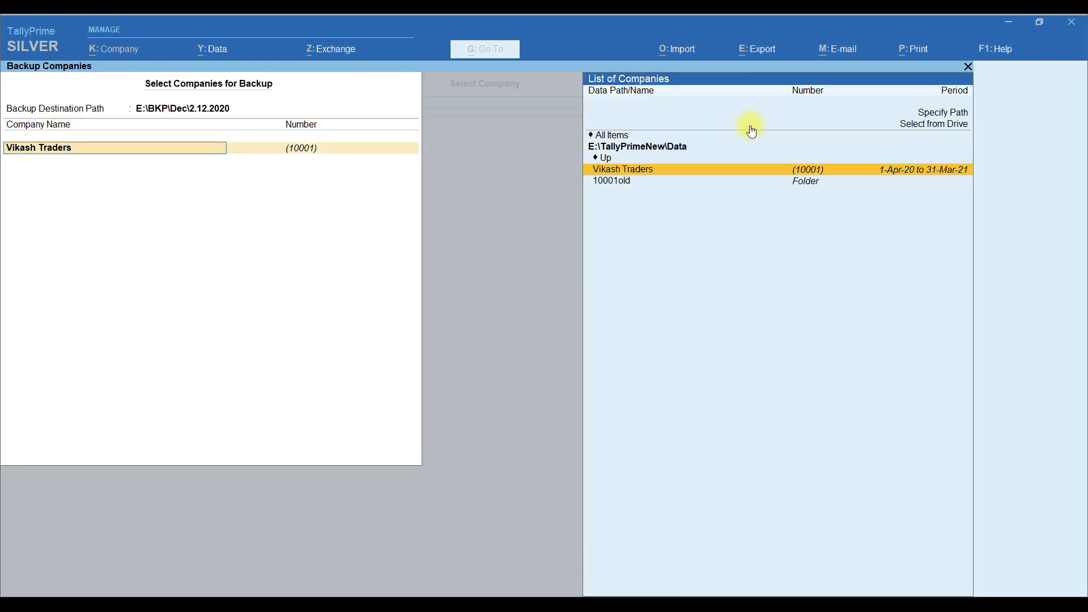
Step: Keep Vikash Traders as the only company in the list and accept the backup
key("Return")
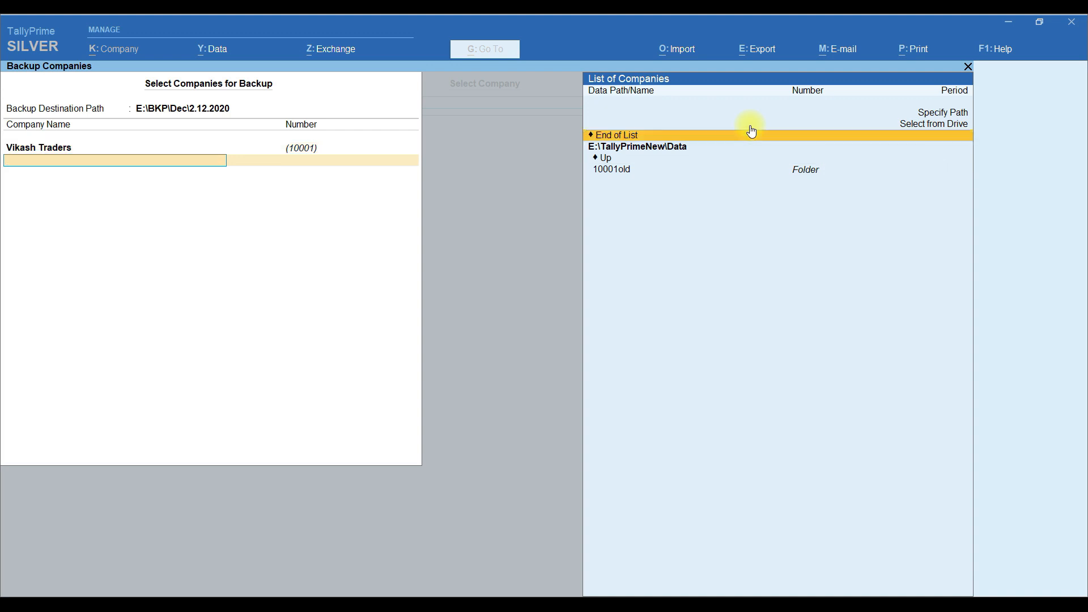
left_click(751, 131)
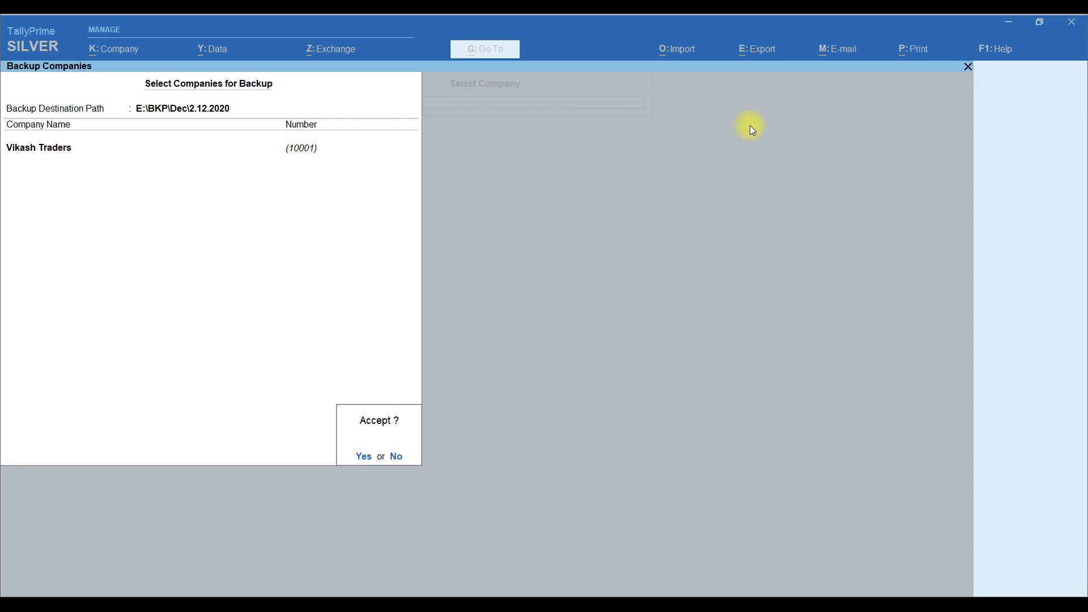
key("Return")
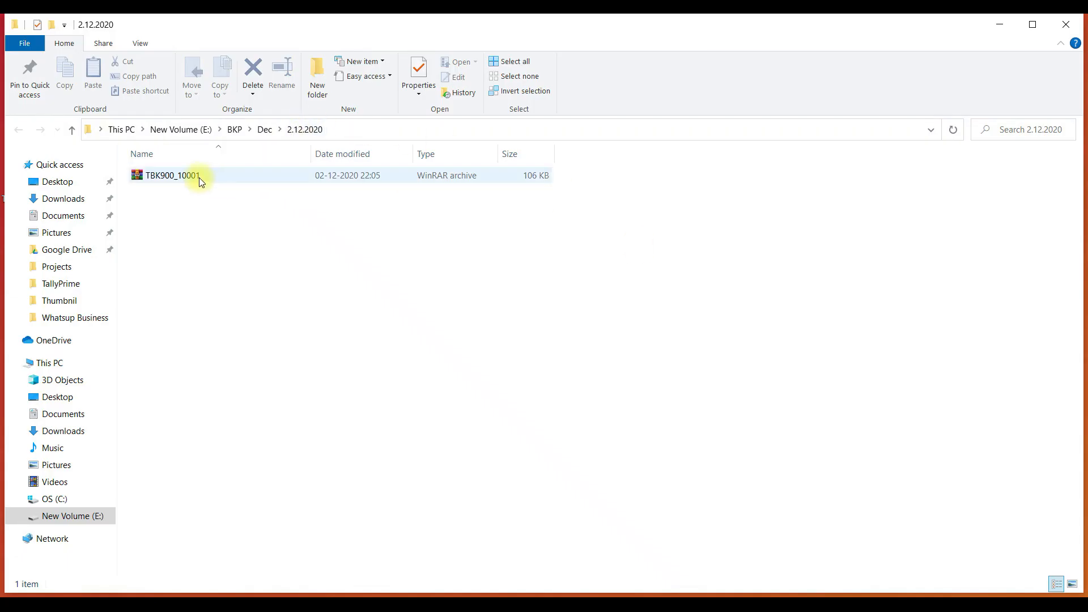
Step: Check the full path of the 2.12.2020 backup folder in File Explorer and return to TallyPrime
left_click(305, 130)
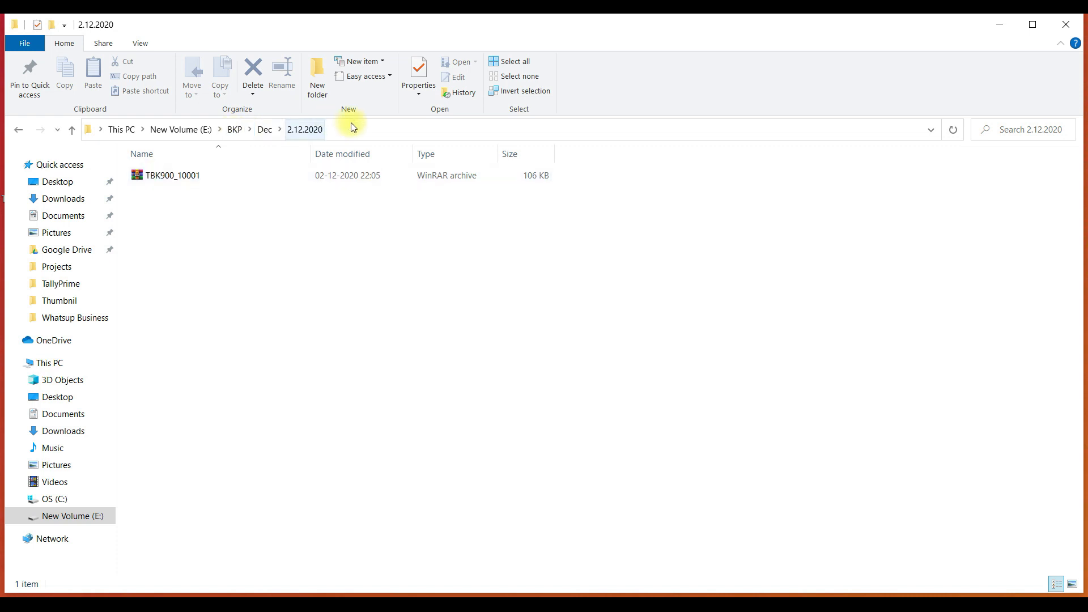
left_click(354, 127)
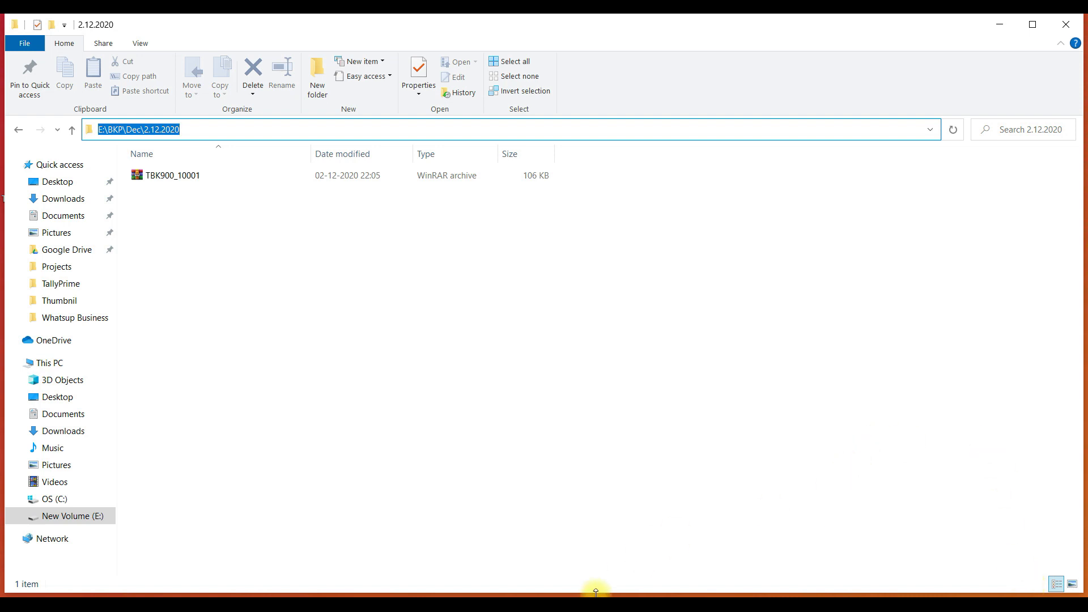
left_click(558, 604)
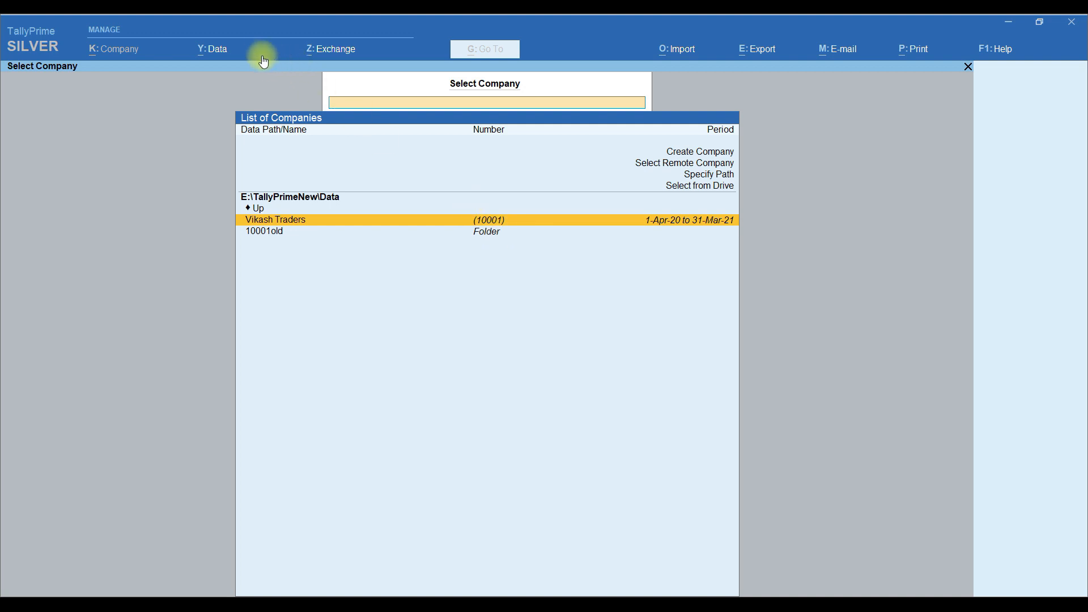
Step: Open the Data Path Configuration and accept E:\BKP as the Company Backup Path
left_click(214, 54)
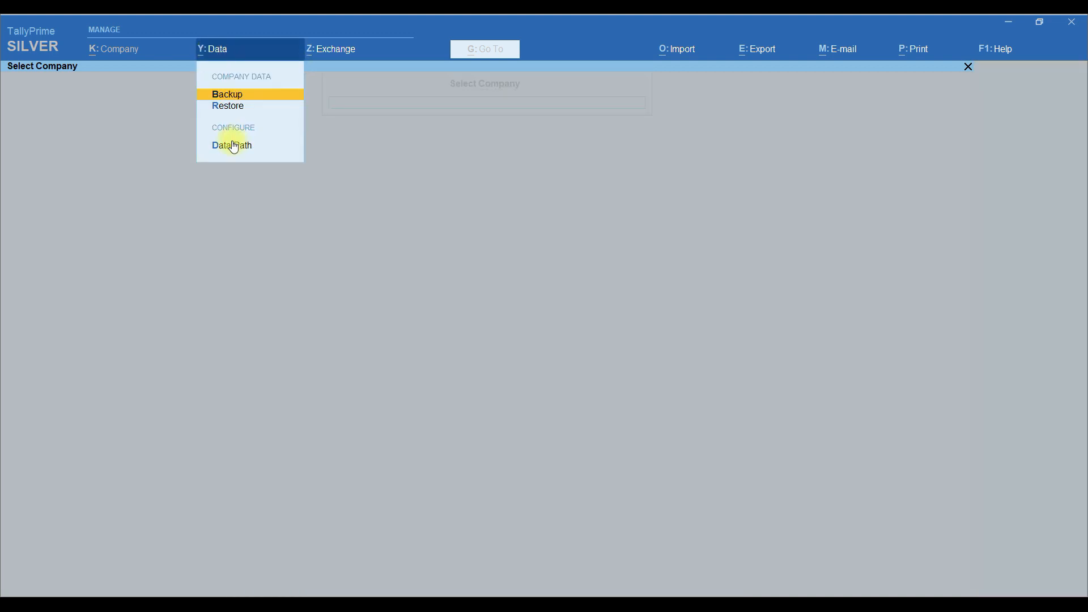
left_click(243, 148)
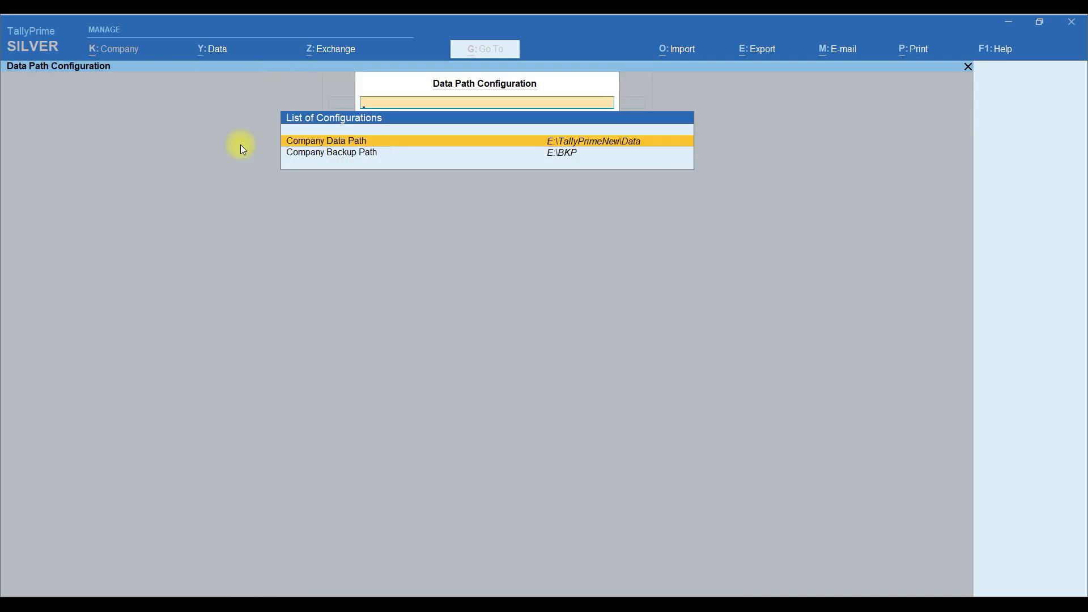
key("Down")
key("Return")
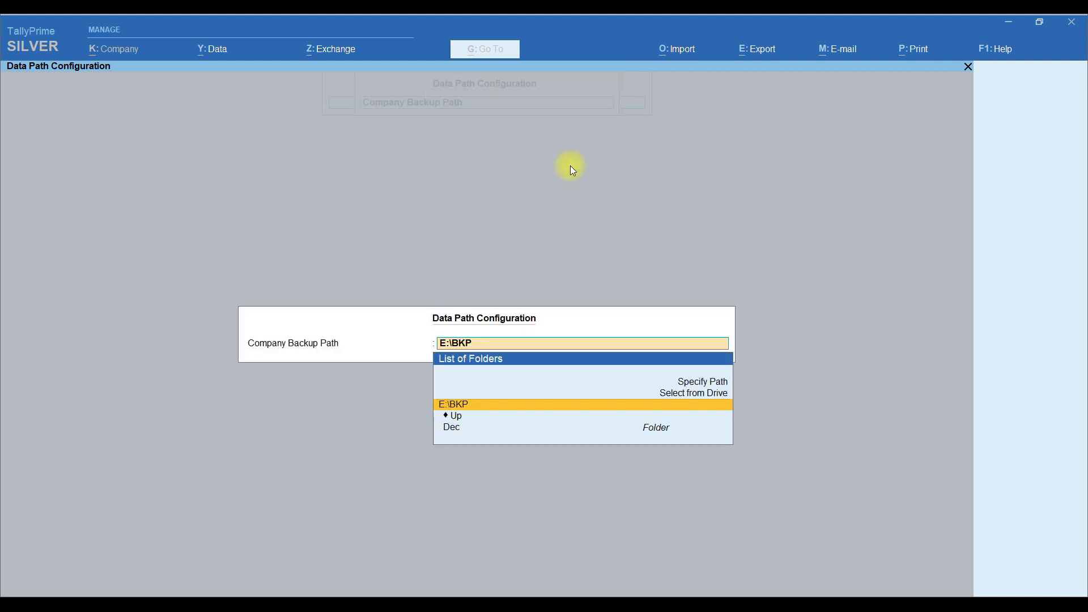
key("Up")
key("Up")
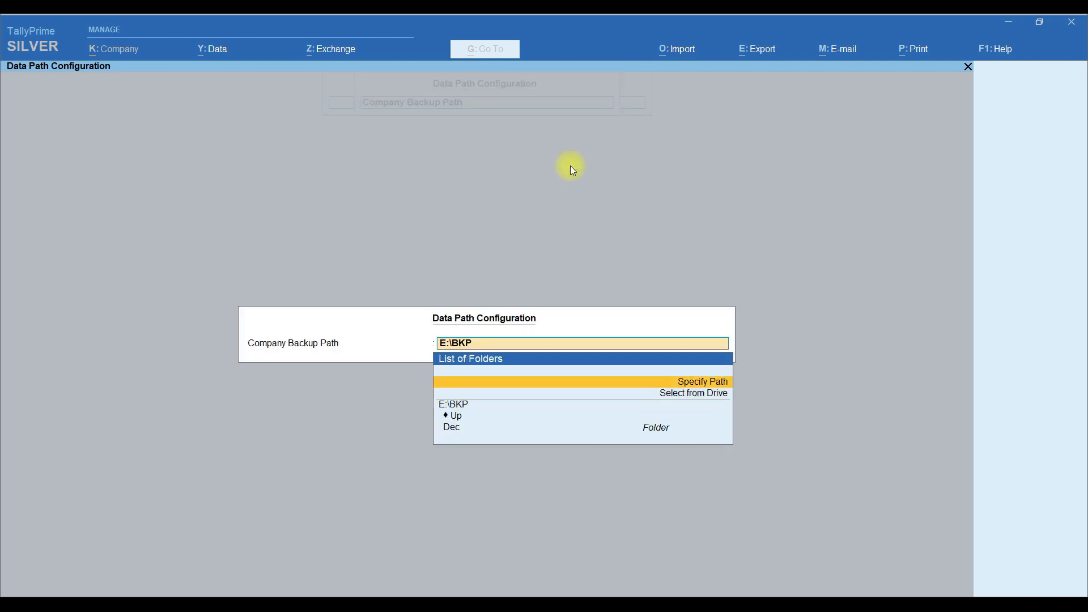
key("Down")
key("Down")
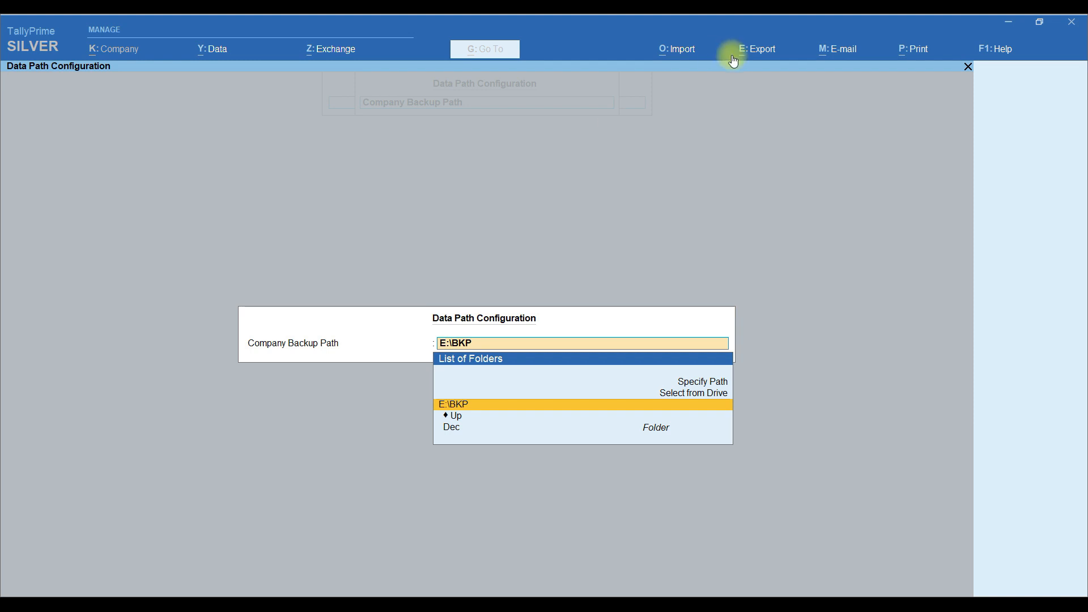
key("Return")
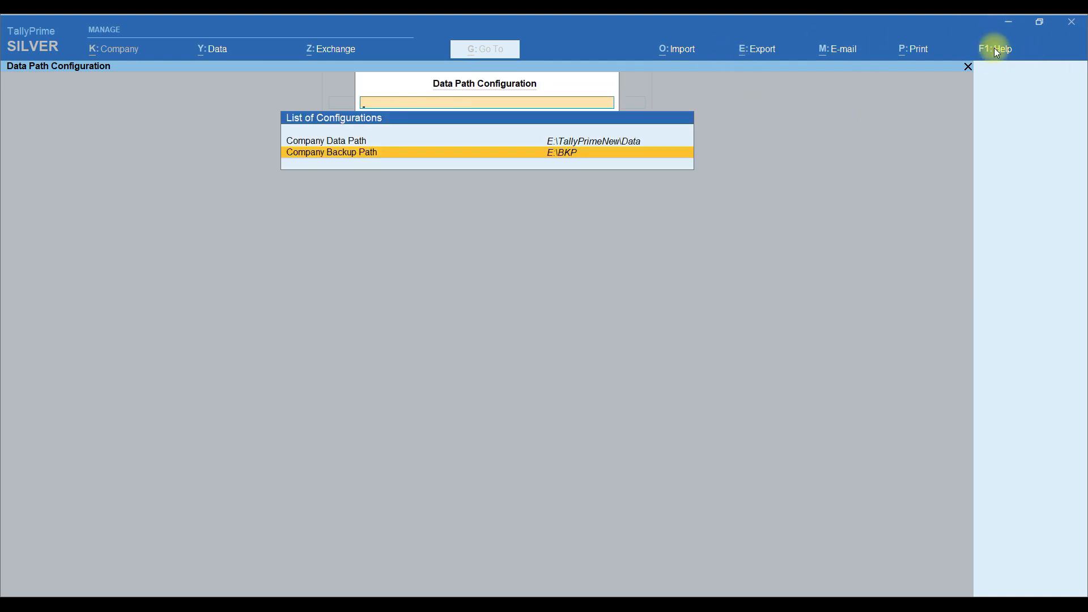
Step: Open the About information and select Location of Company Backup under Data Information
left_click(996, 48)
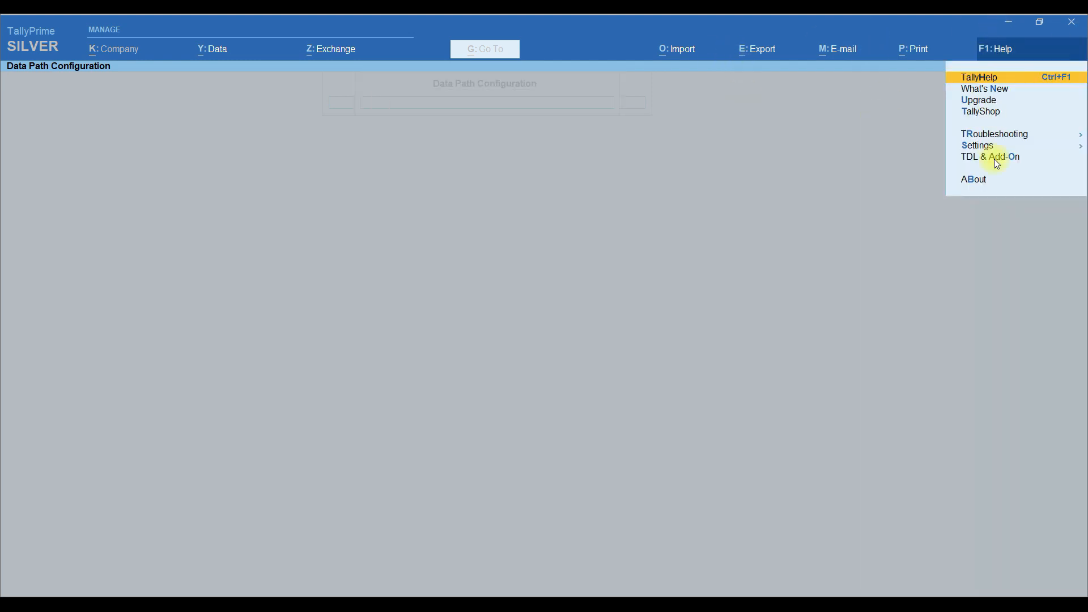
left_click(974, 181)
left_click(702, 192)
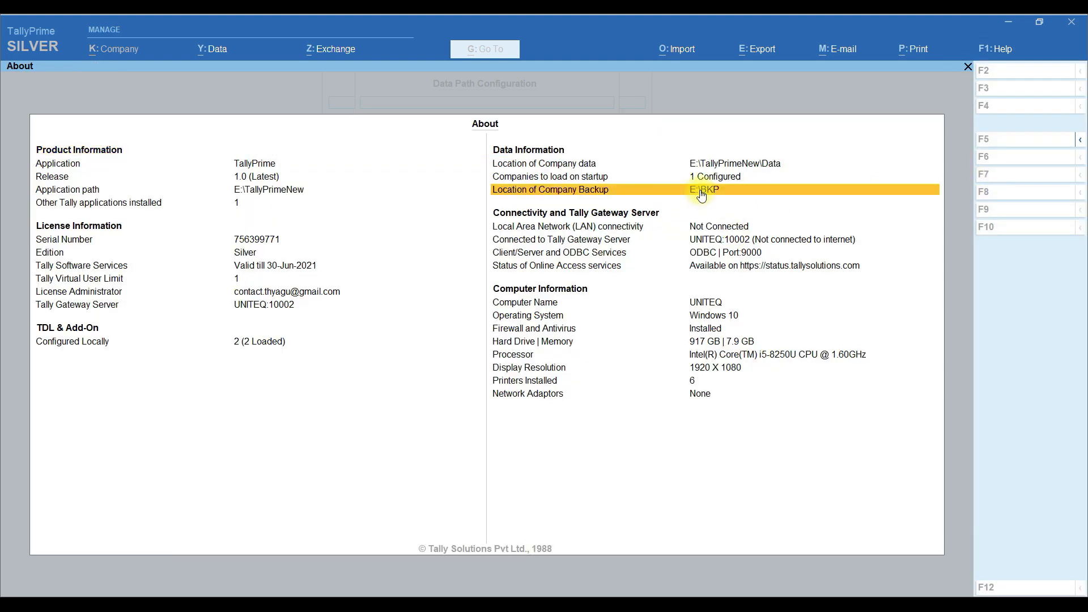
Step: Set the Company Backup Path to E:\BKP\Dec and return to the Data Path Configuration list
left_click(718, 191)
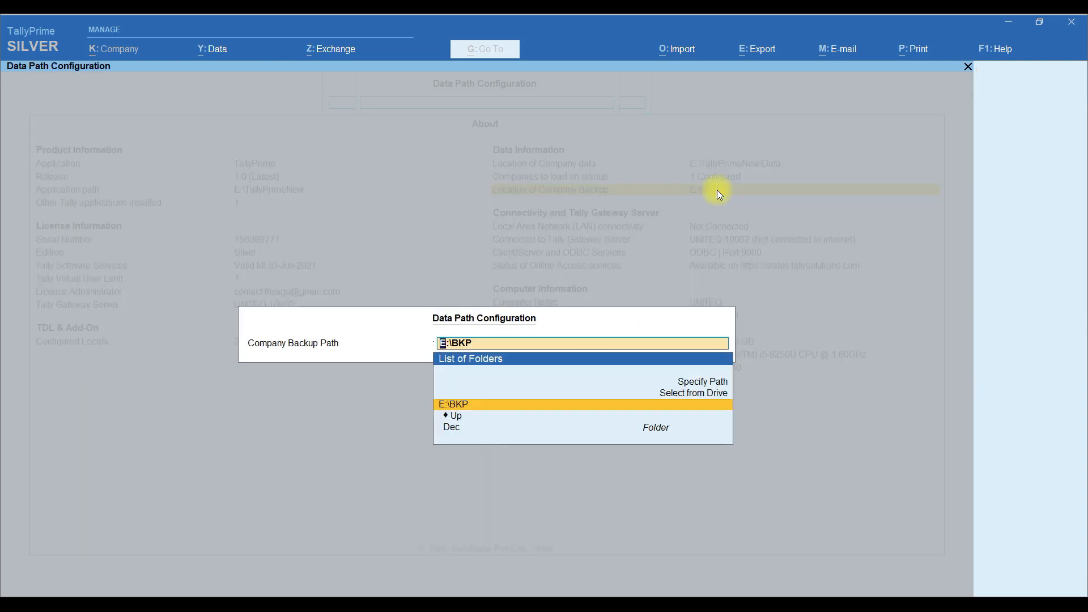
key("Down")
key("Down")
key("Return")
key("Return")
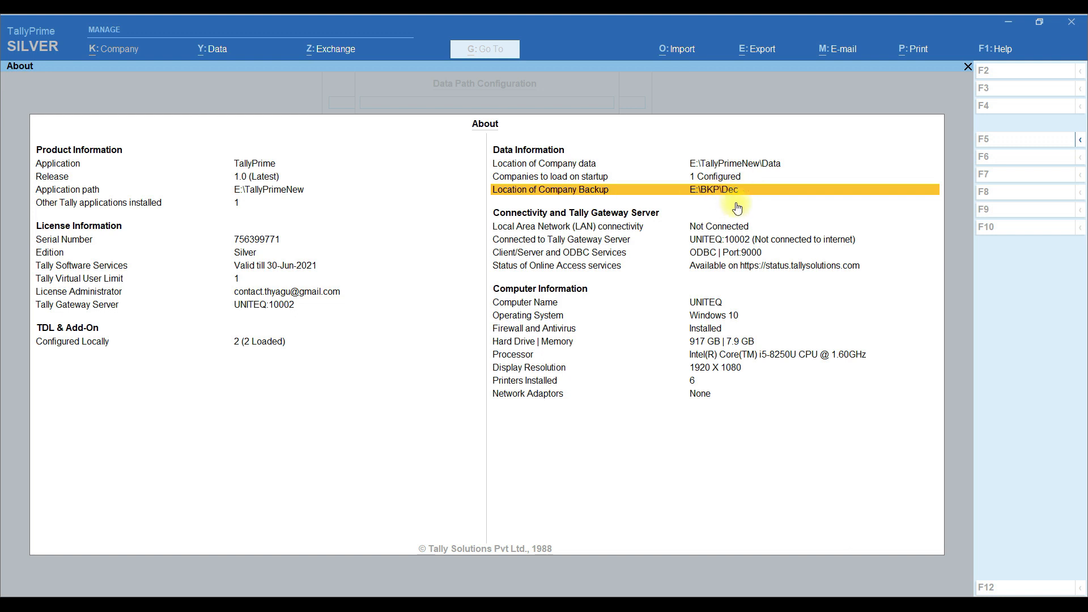
key("Escape")
key("Up")
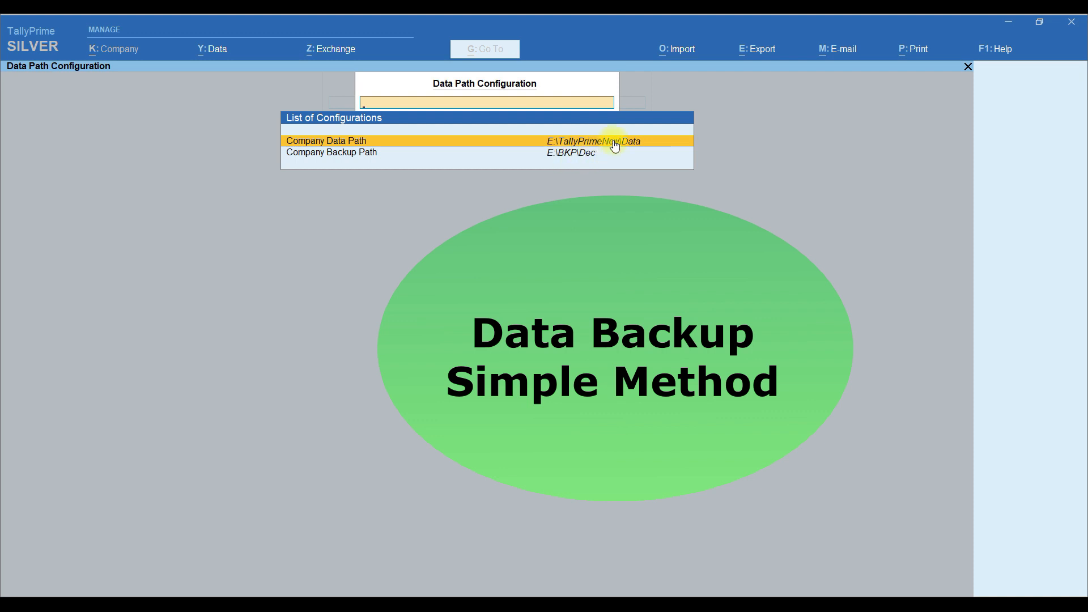
Step: Open the E:\TallyPrimeNew\Data folder in File Explorer and copy the company data folder 10001
key("super+r")
type("E:\\TallyPrimeNew\\")
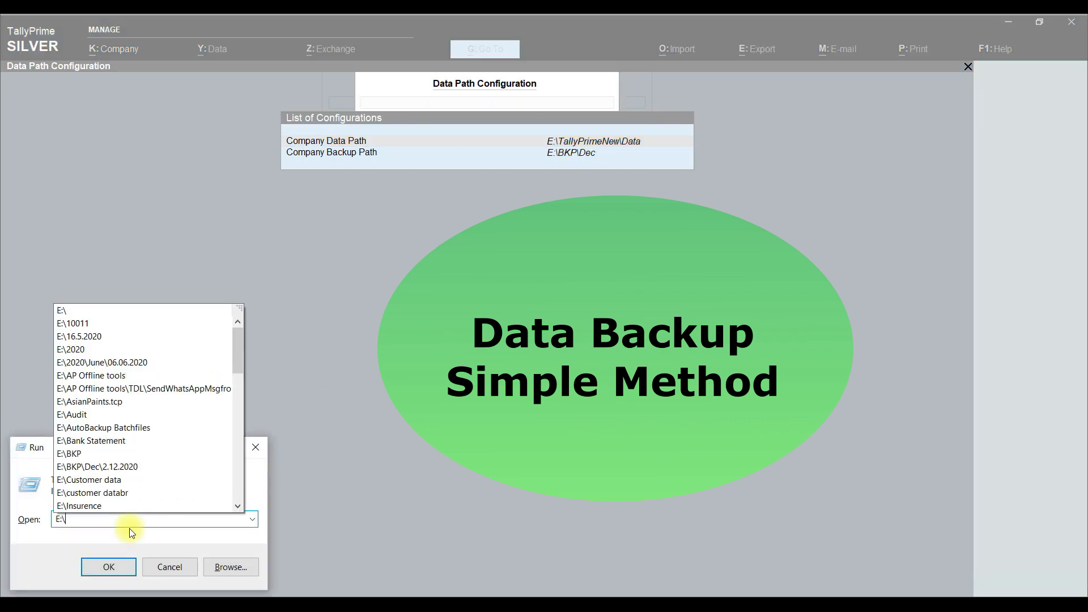
key("Down")
key("Down")
key("Down")
key("Down")
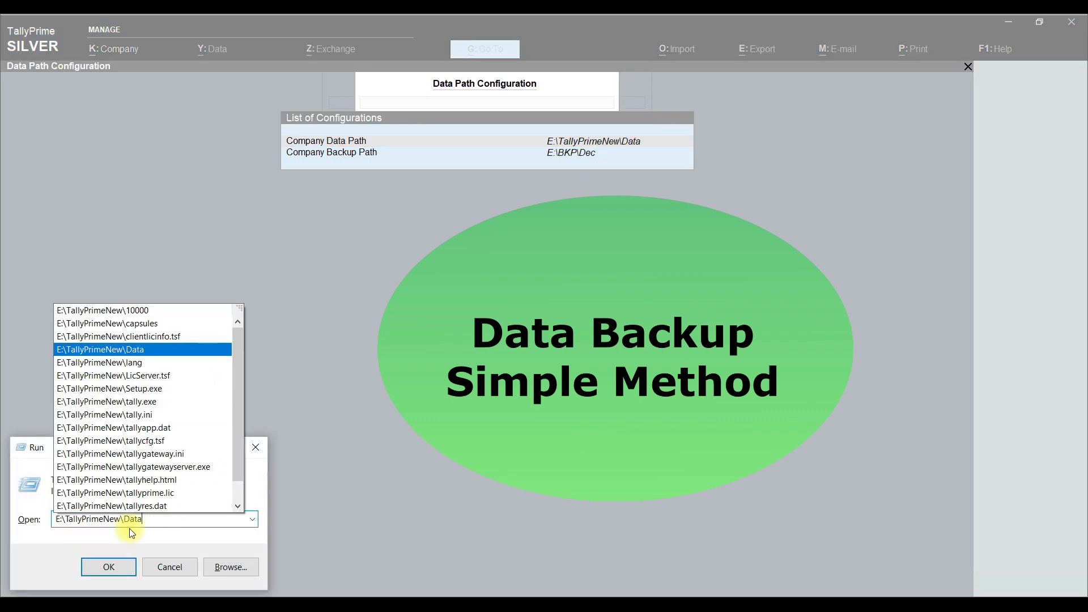
key("Return")
right_click(155, 179)
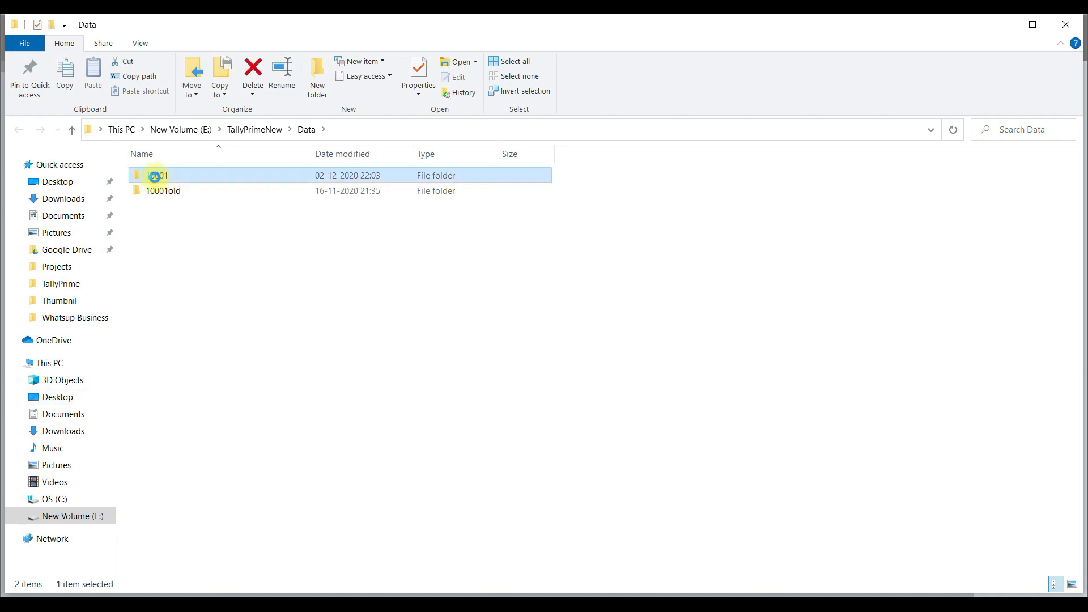
left_click(189, 453)
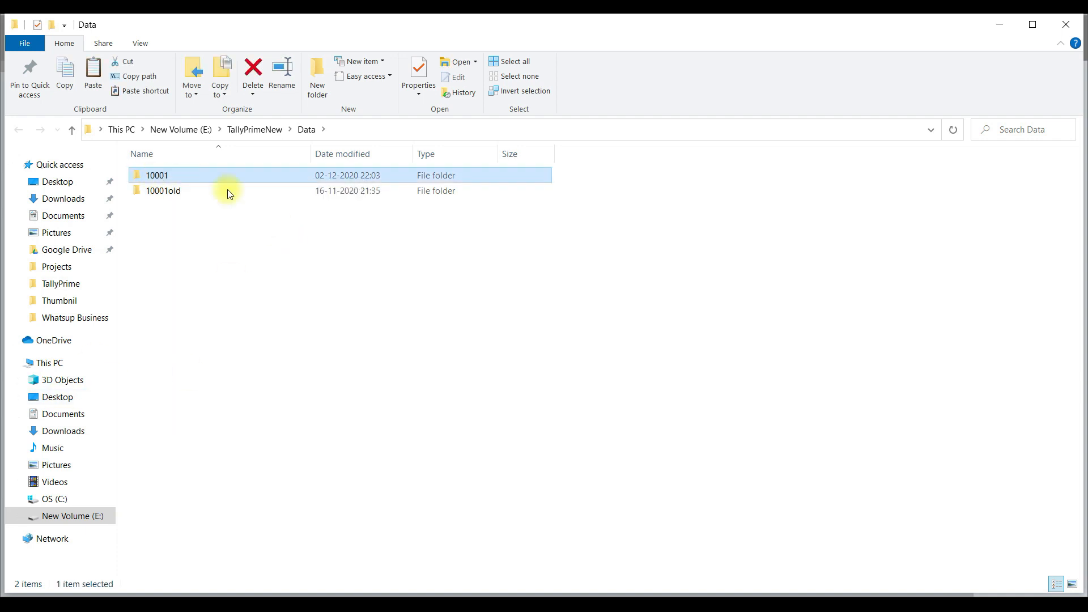
Step: Paste the copied 10001 folder into E:\BKP\Dec\2.12.2020
left_click(205, 131)
double_click(177, 267)
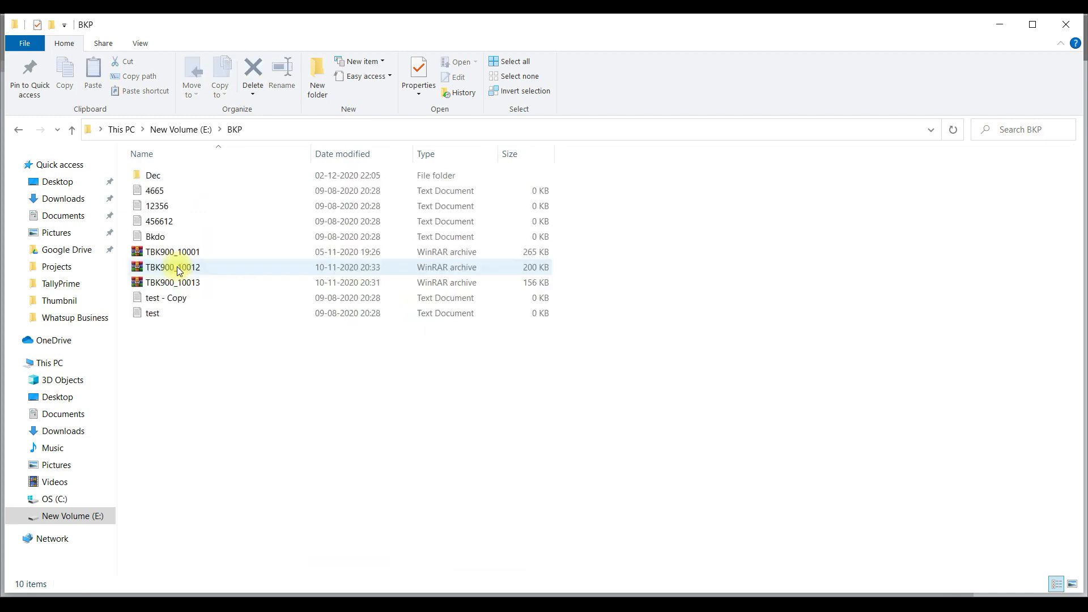
double_click(174, 178)
double_click(187, 175)
right_click(194, 249)
left_click(265, 349)
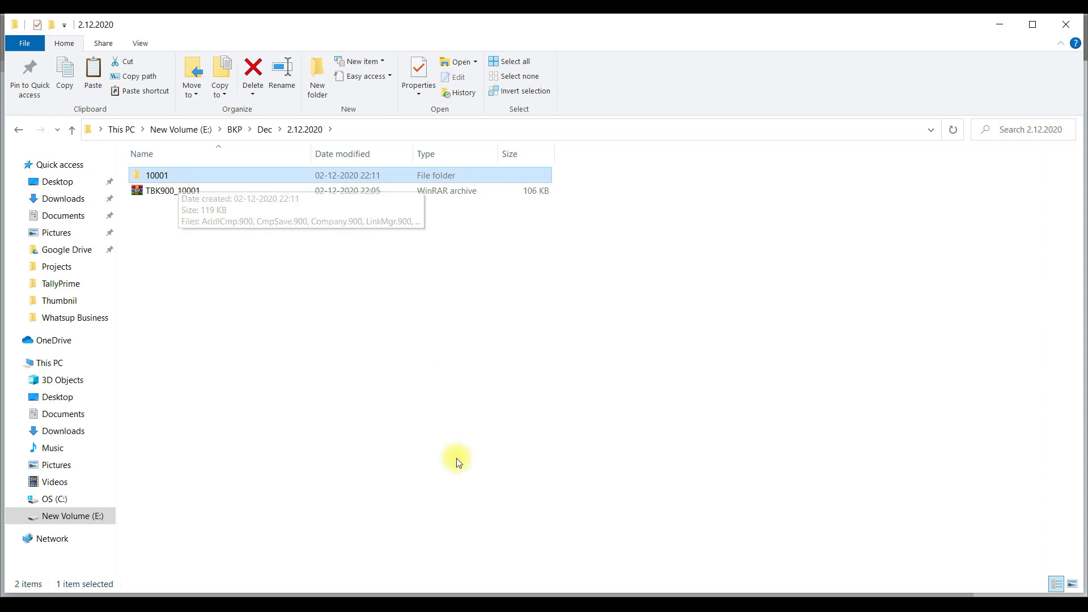
key("Delete")
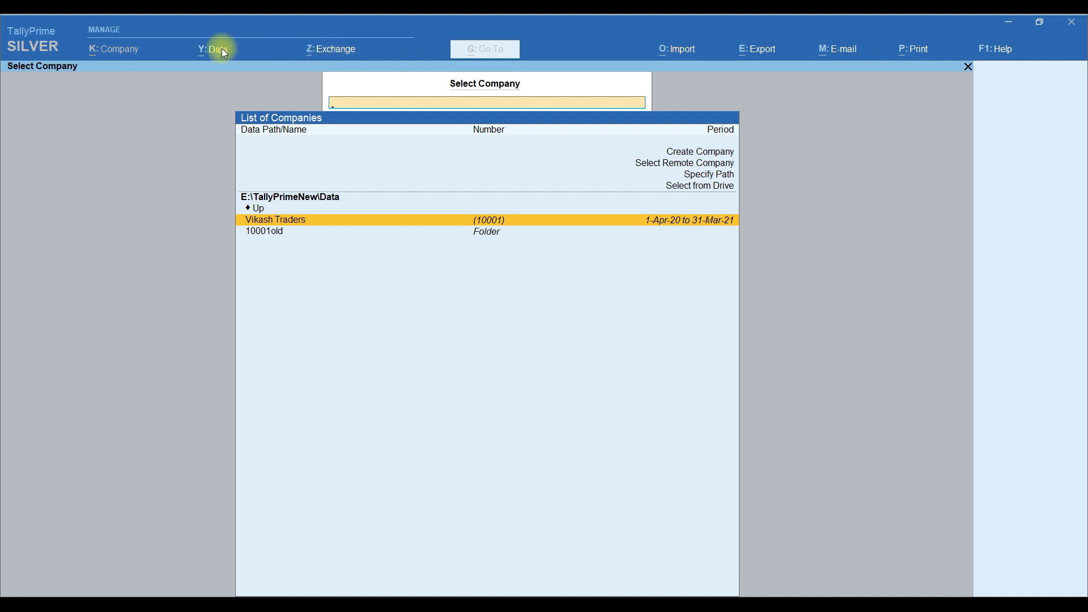
Step: Try to restore Vikash Traders from E:\BKP\Dec\2.12.2020 to E:\TallyPrimeNew\Data, declining to overwrite the existing company data
left_click(222, 50)
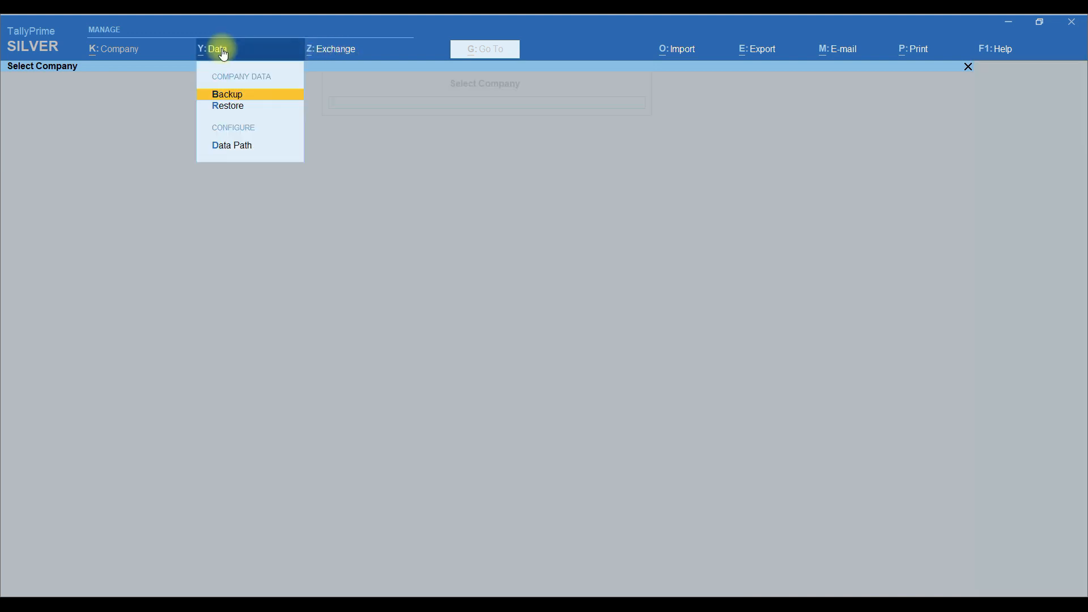
left_click(233, 107)
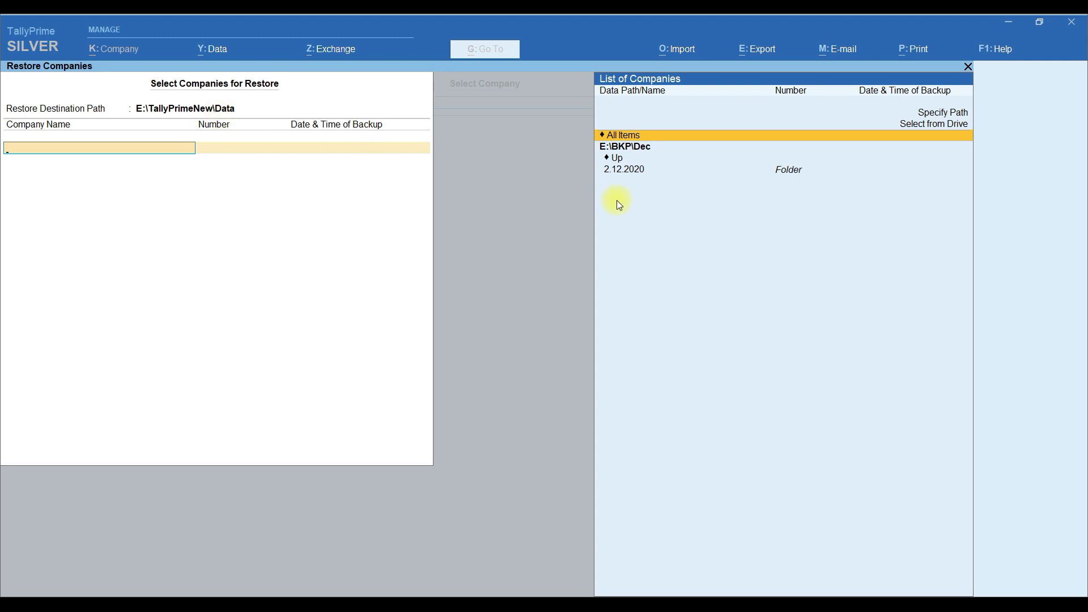
left_click(635, 170)
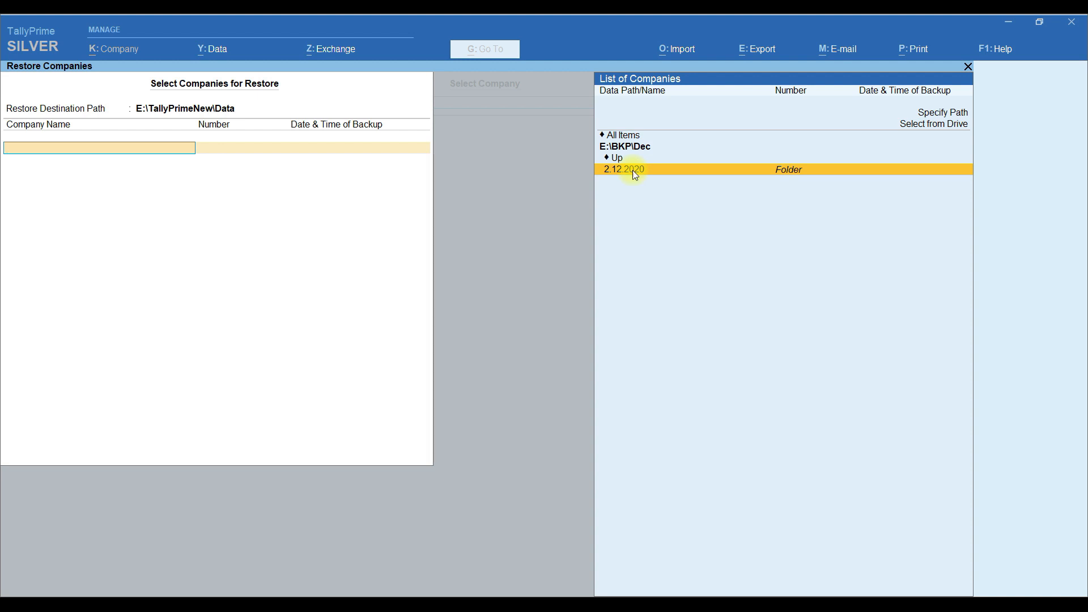
left_click(635, 170)
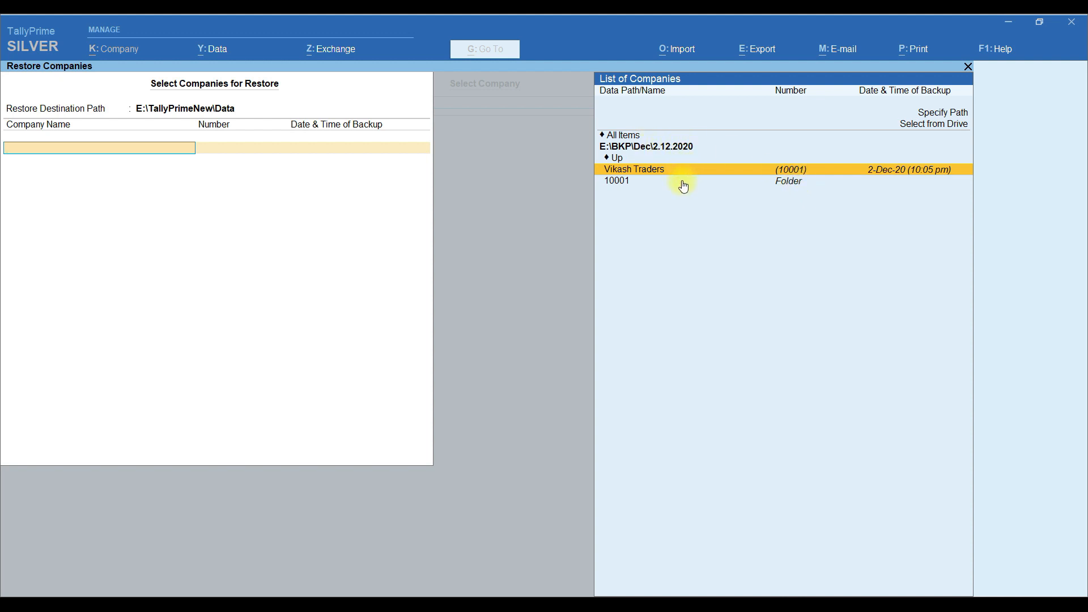
key("Return")
key("Up")
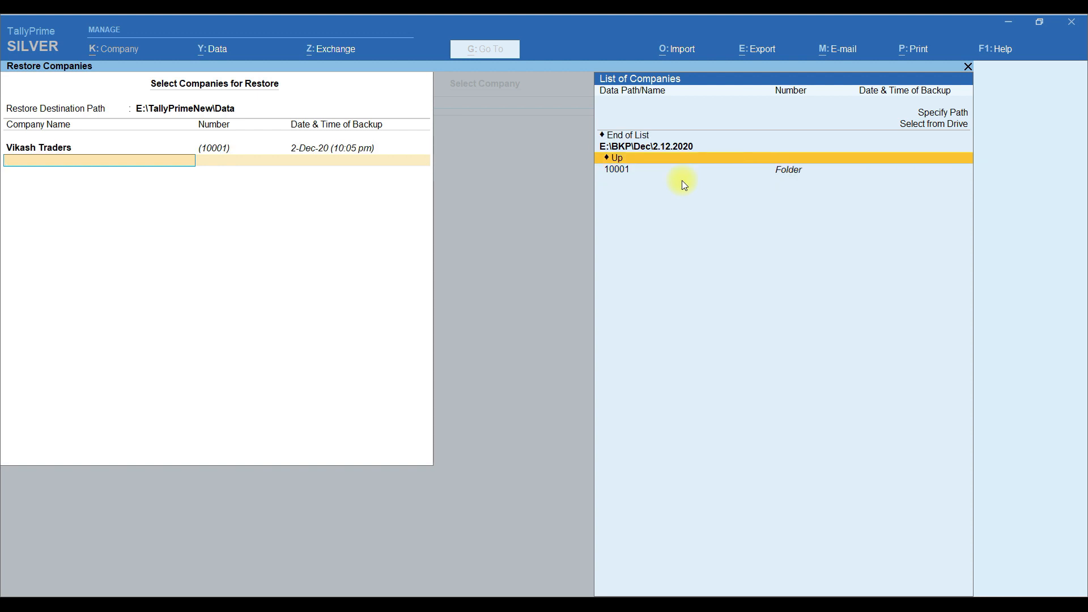
key("Up")
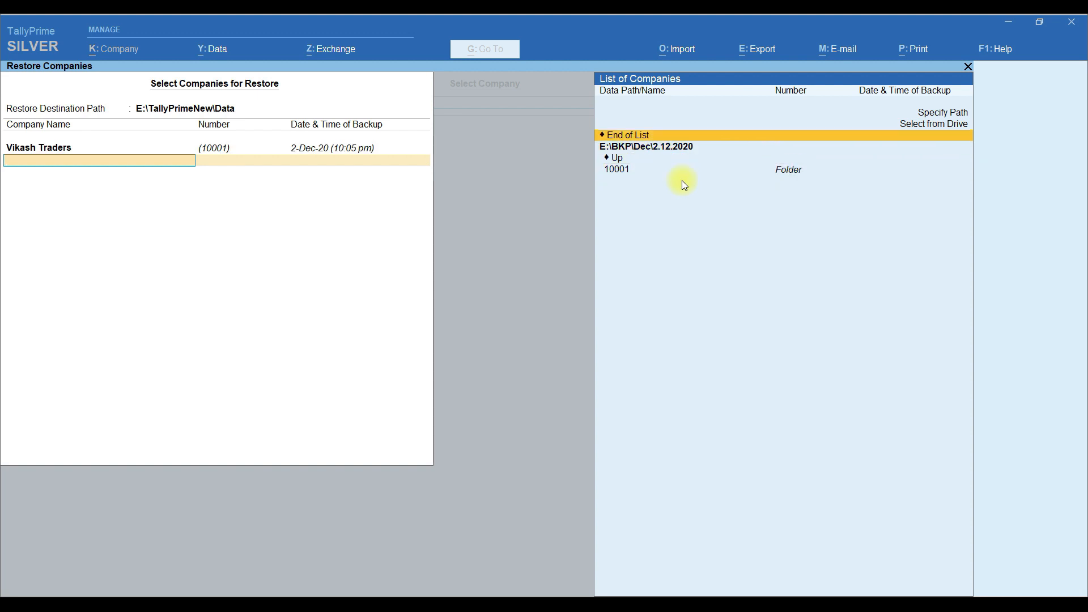
key("Return")
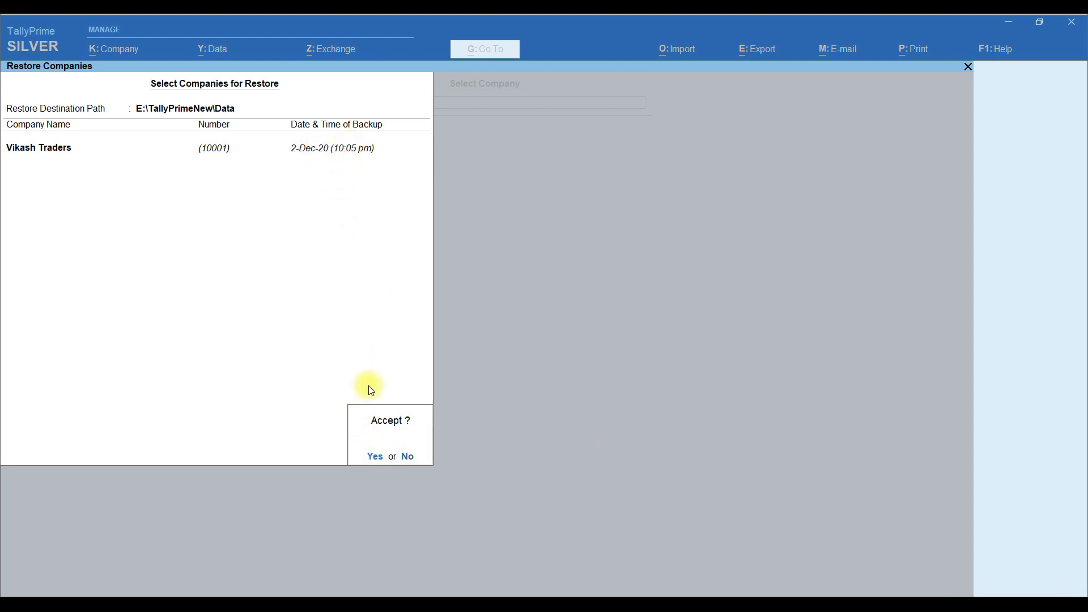
left_click(378, 457)
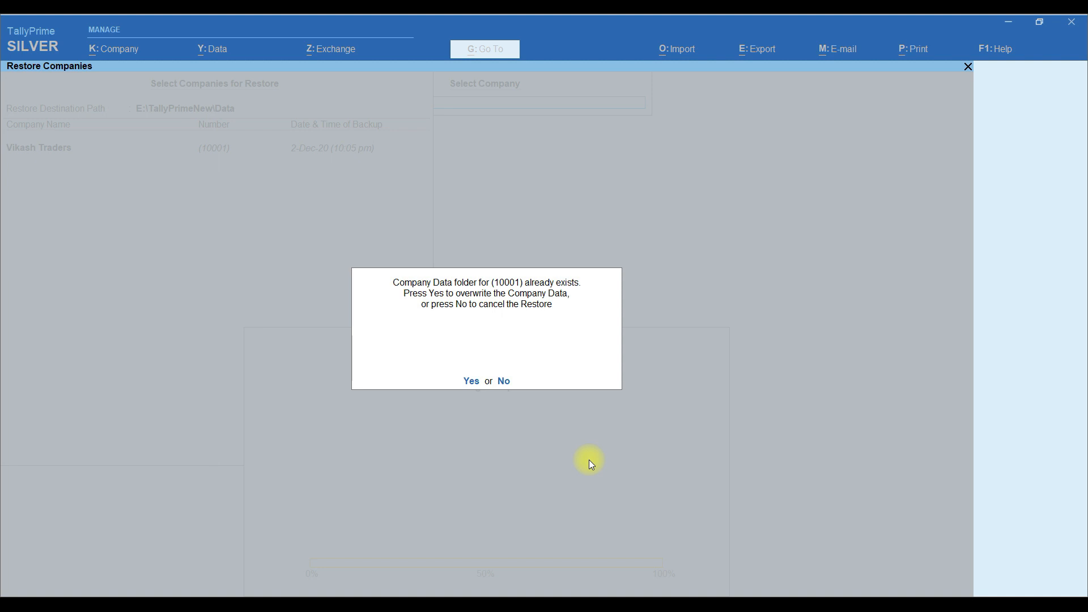
left_click(507, 388)
left_click(906, 566)
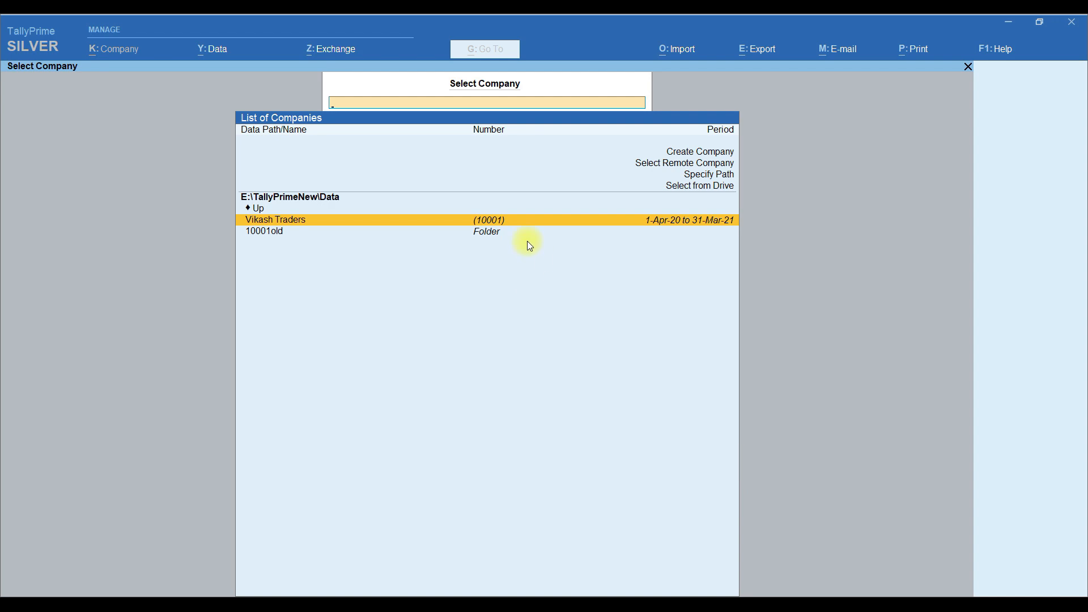
Step: Open the company data folder E:\TallyPrimeNew\Data in File Explorer
left_click(306, 196)
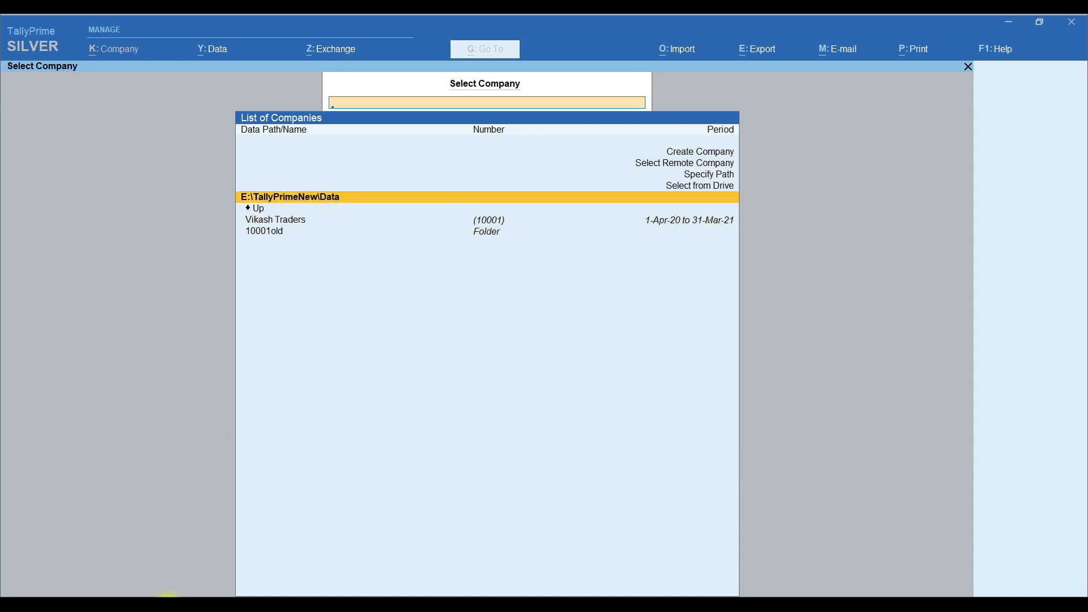
key("super+r")
type("E")
key("Down")
key("Down")
key("Down")
key("Down")
key("Down")
key("Down")
key("Down")
key("Down")
key("Down")
key("Down")
key("Down")
key("Down")
key("Down")
key("Down")
key("Down")
key("Down")
key("Down")
key("Down")
key("Down")
key("Down")
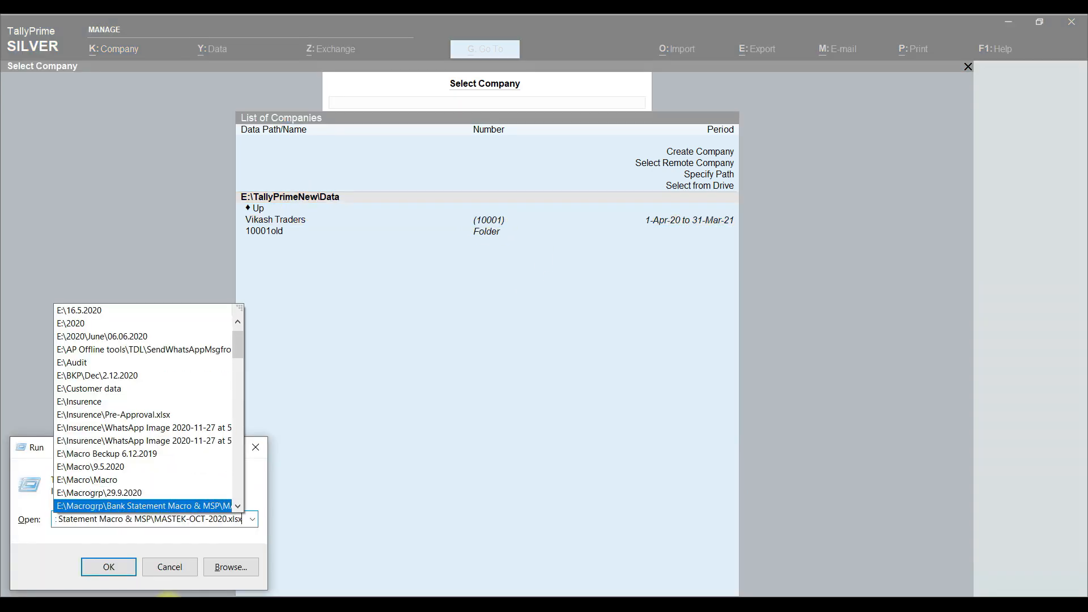
key("Down")
key("Down")
key("Down")
key("Down")
key("Down")
key("Down")
key("Down")
key("Down")
key("Down")
key("Down")
key("Down")
key("Down")
key("Down")
key("Down")
key("Down")
key("Down")
key("Down")
key("Down")
key("Down")
key("Down")
key("Up")
key("Up")
key("Up")
key("Up")
key("Up")
key("Up")
key("Up")
key("Up")
key("Up")
key("Up")
key("Up")
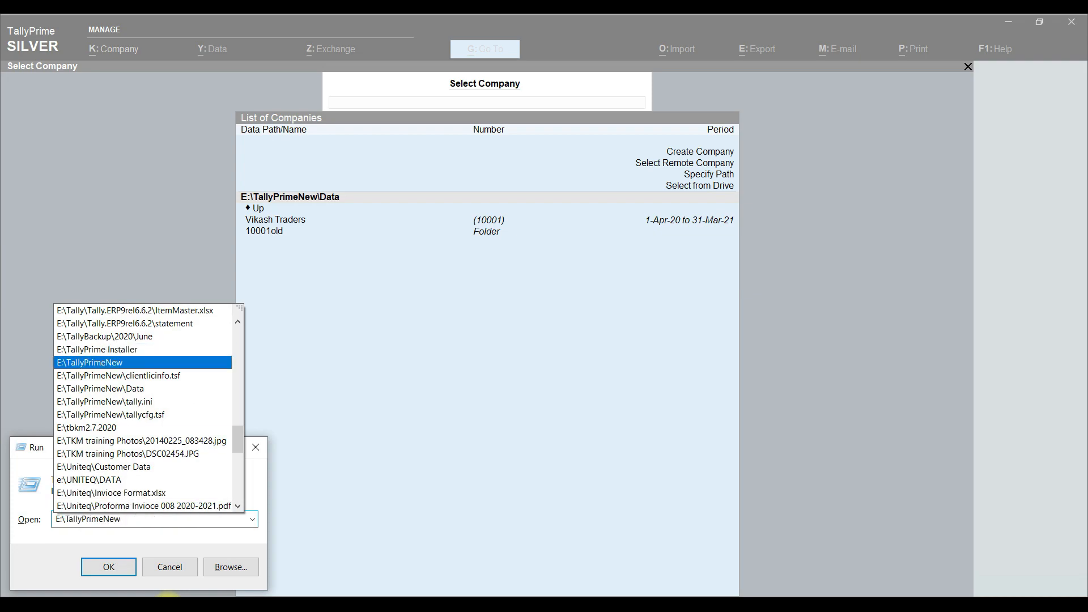
type("\\")
key("Down")
key("Down")
key("Down")
key("Down")
key("Return")
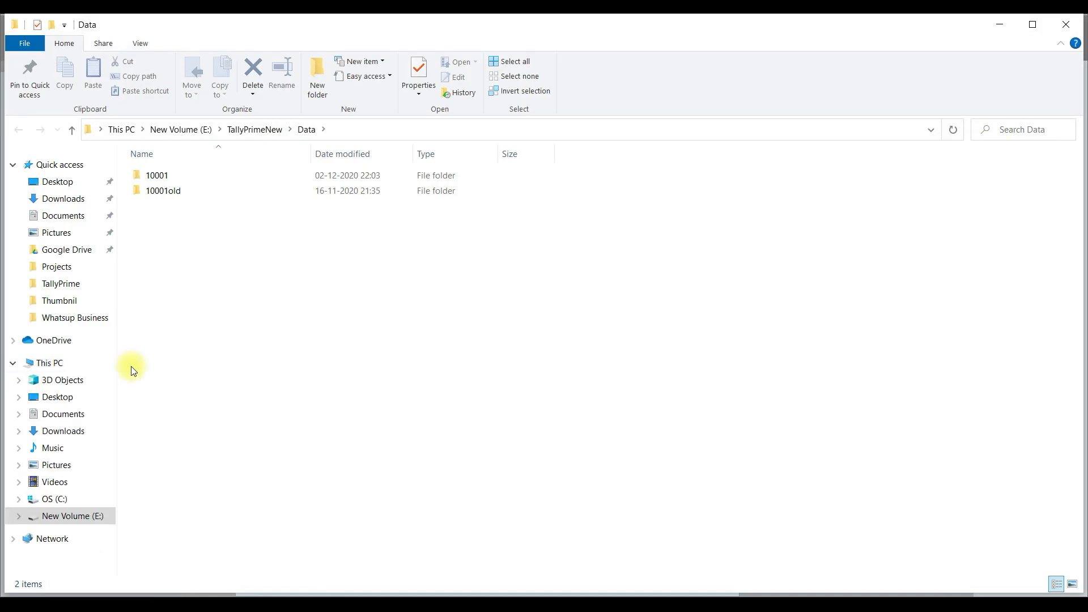
Step: Rename the company data folder 10001 as 10001error
right_click(158, 177)
left_click(216, 506)
left_click(177, 175)
type("error")
left_click(275, 252)
Step: Switch back to TallyPrime and reload the company list by backing out of it and declining to quit
left_click(613, 598)
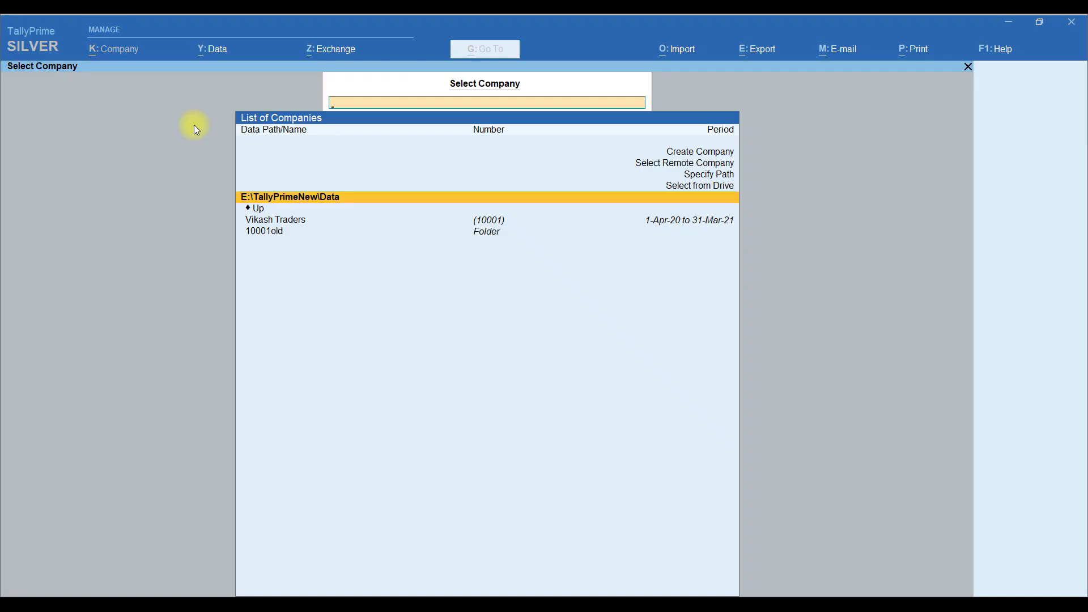
key("Escape")
key("Escape")
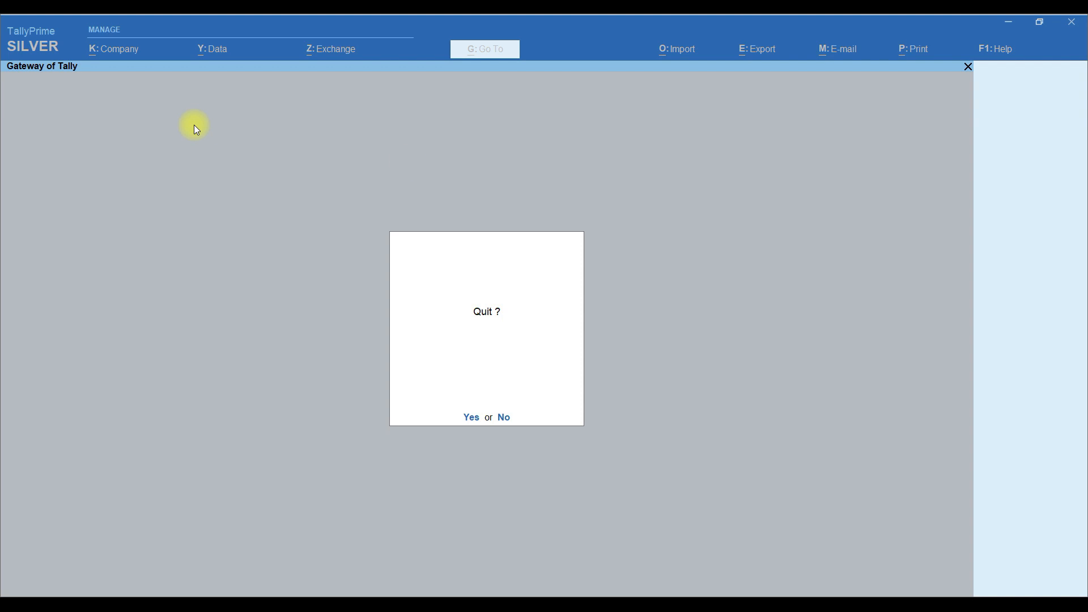
left_click(502, 417)
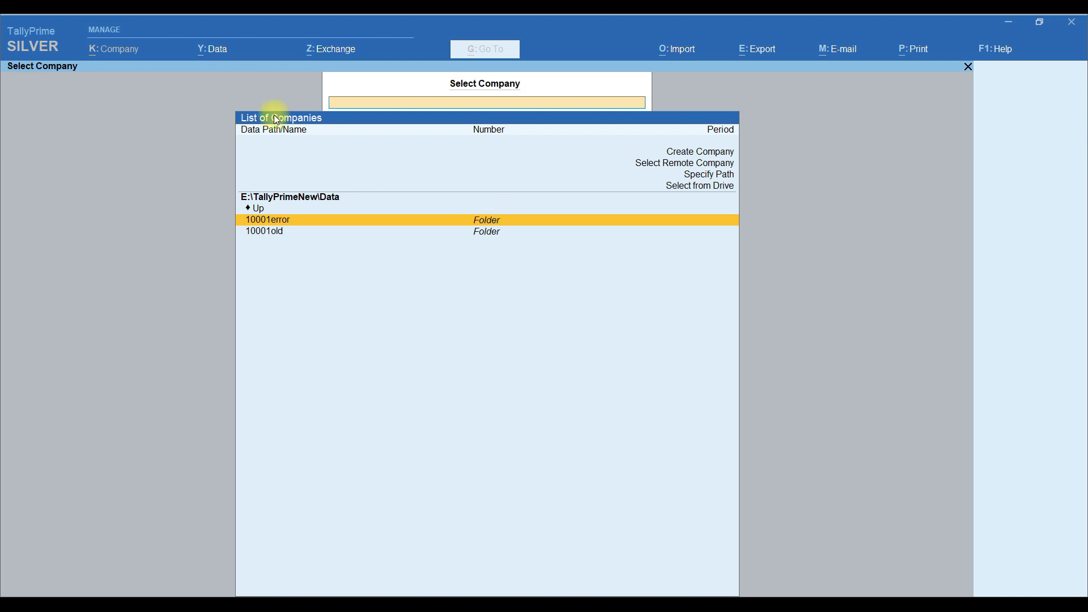
Step: Start a company restore and open the 2.12.2020 folder under E:\BKP\Dec as the backup source
left_click(221, 54)
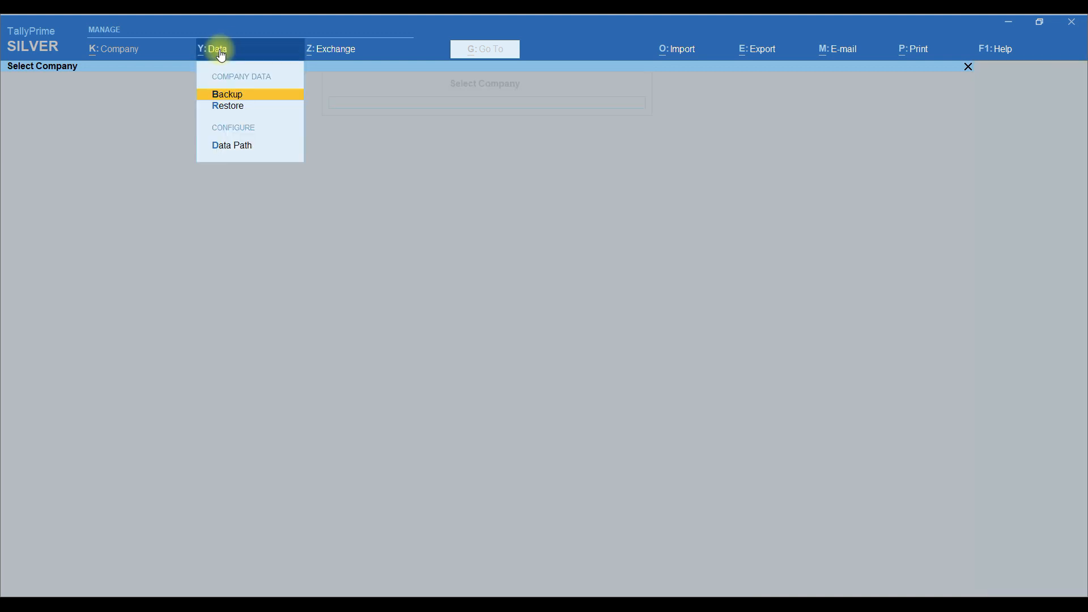
key("Down")
key("Return")
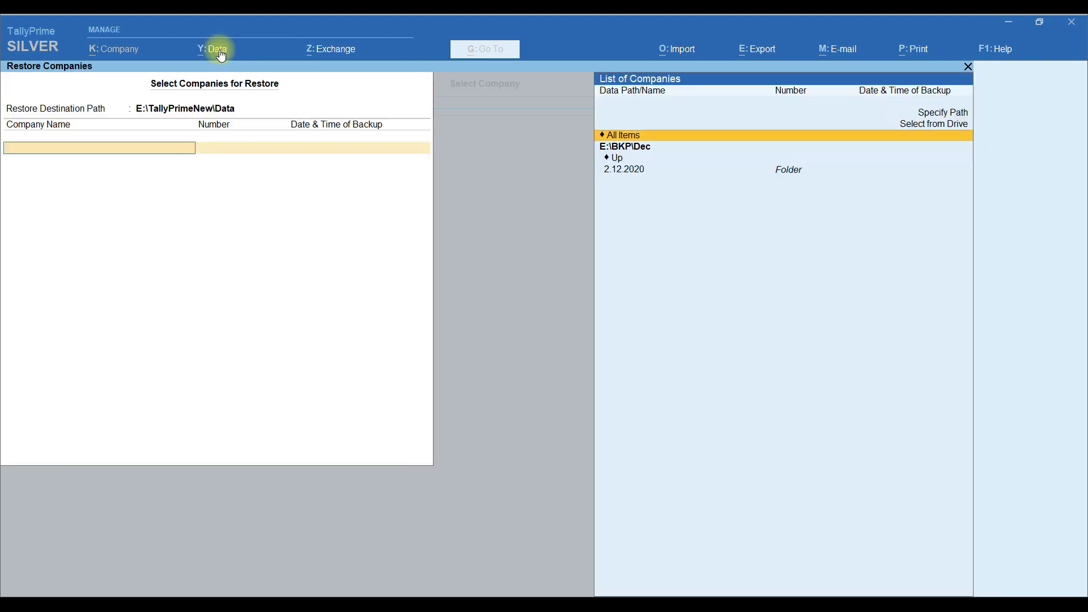
key("Down")
key("Down")
key("Down")
key("Up")
key("Up")
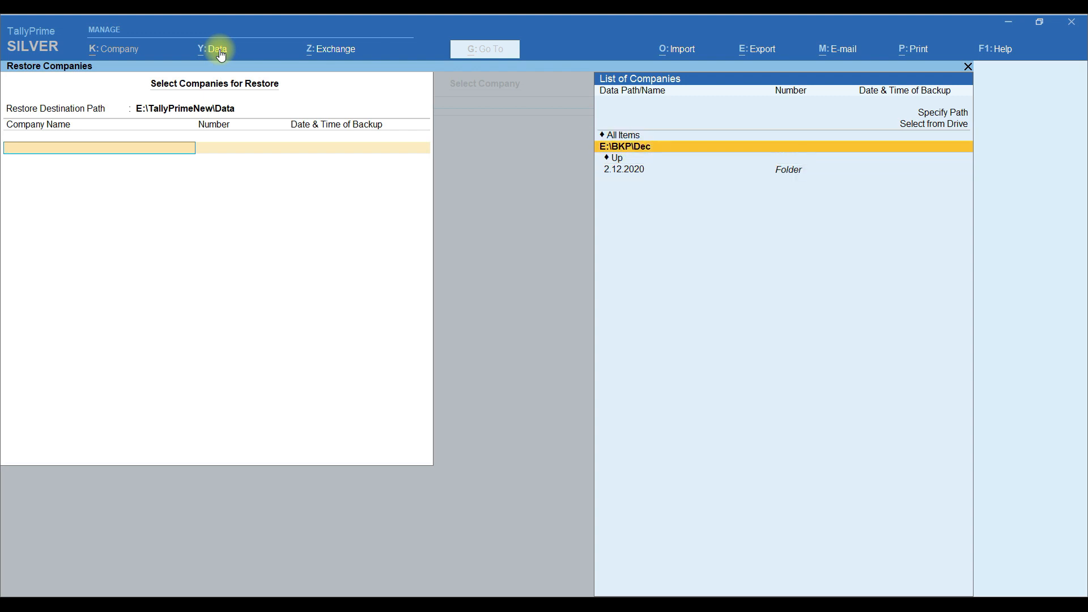
key("Down")
key("Down")
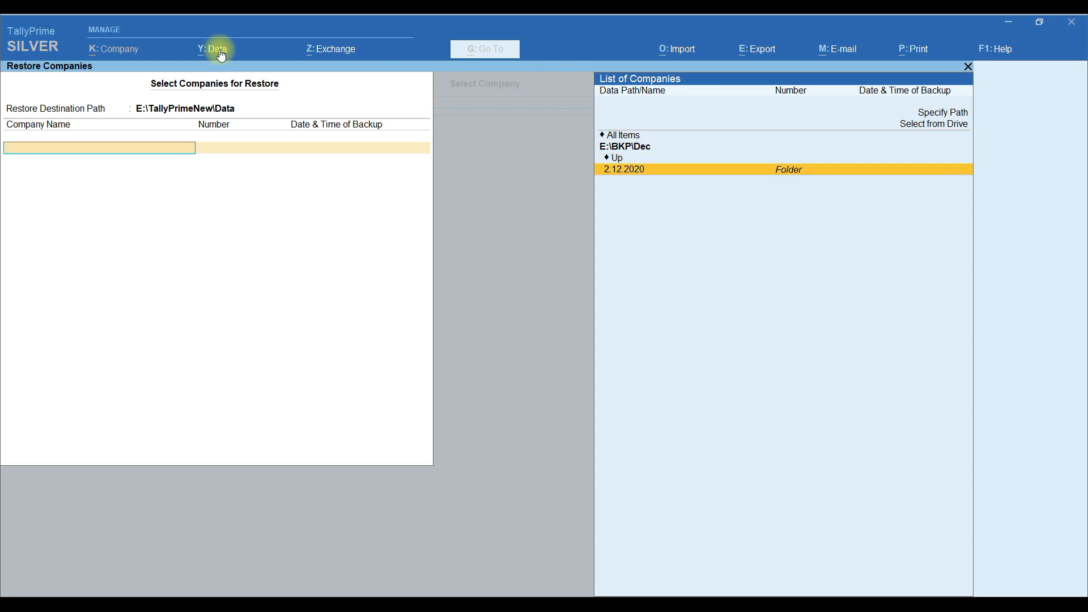
key("Up")
key("Up")
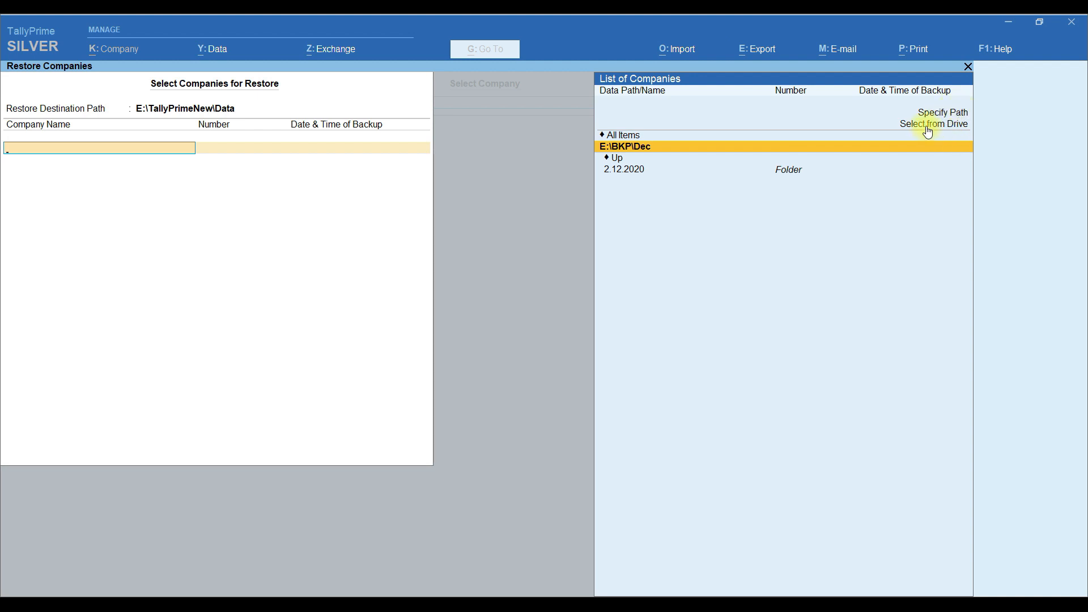
key("Down")
key("Down")
key("Return")
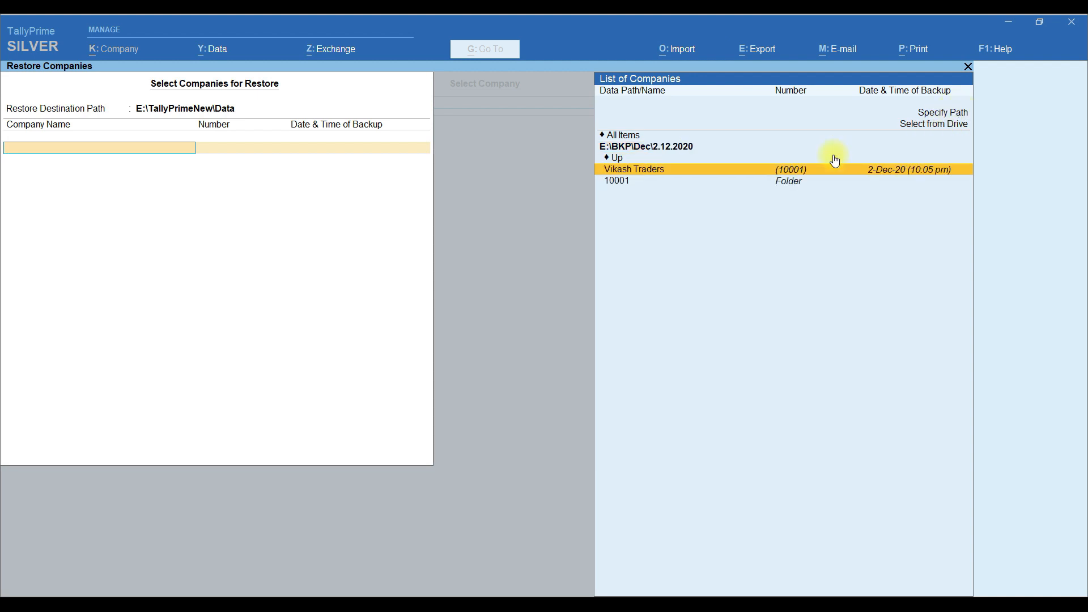
Step: Restore the Vikash Traders backup of 2-Dec-20 to E:\TallyPrimeNew\Data and reload the company list
left_click(952, 173)
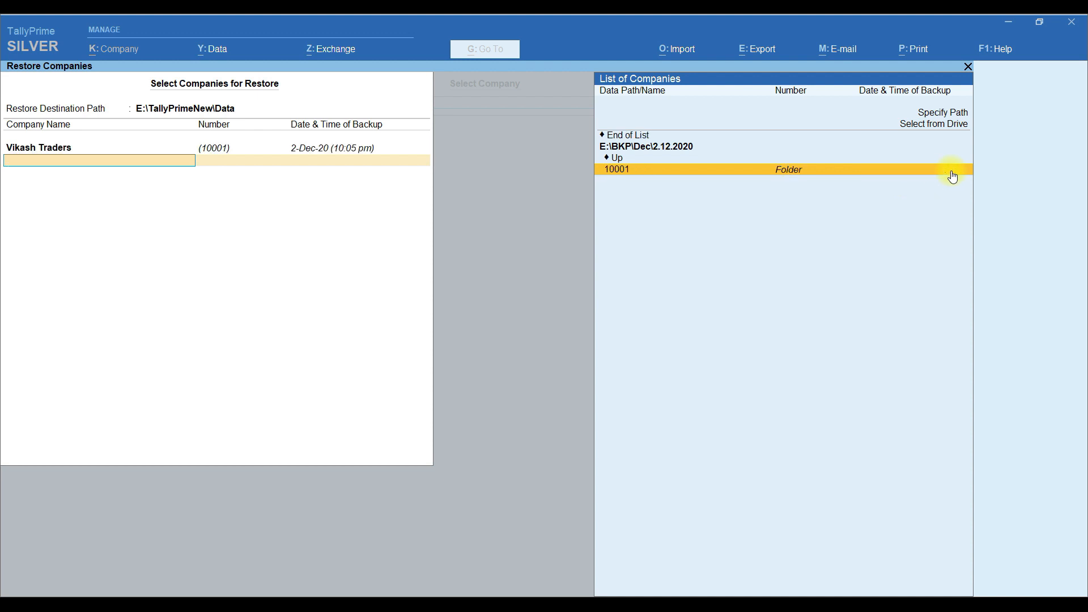
key("Up")
key("Up")
key("Return")
key("Return")
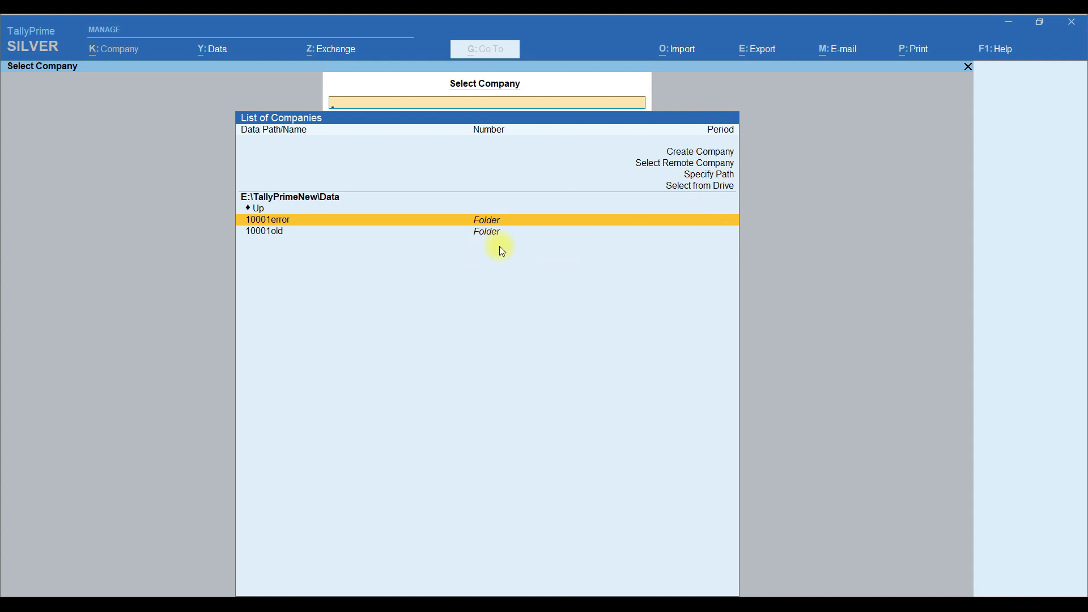
key("Escape")
key("n")
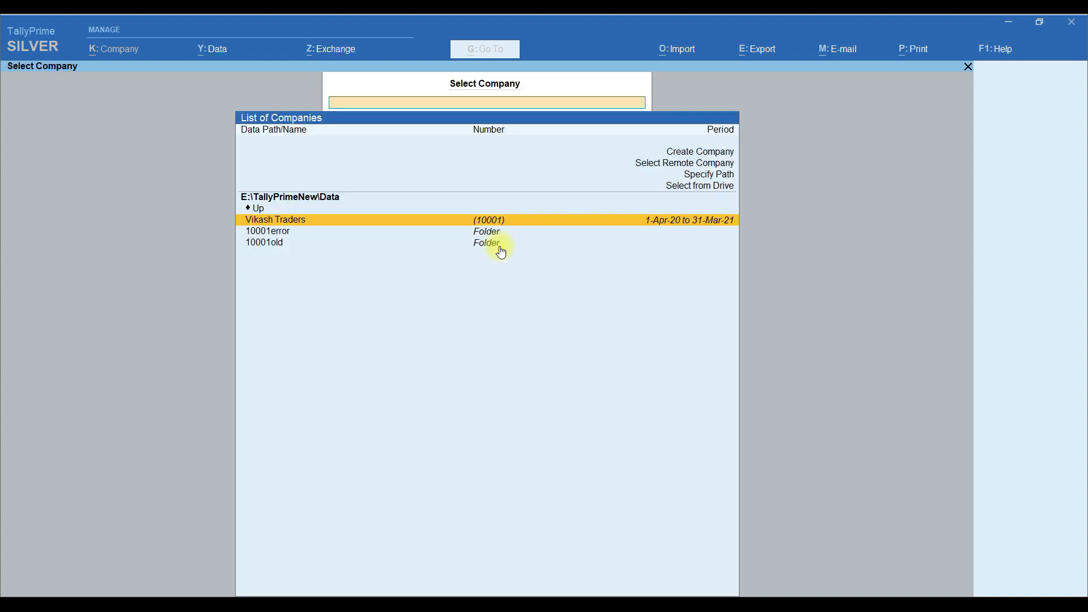